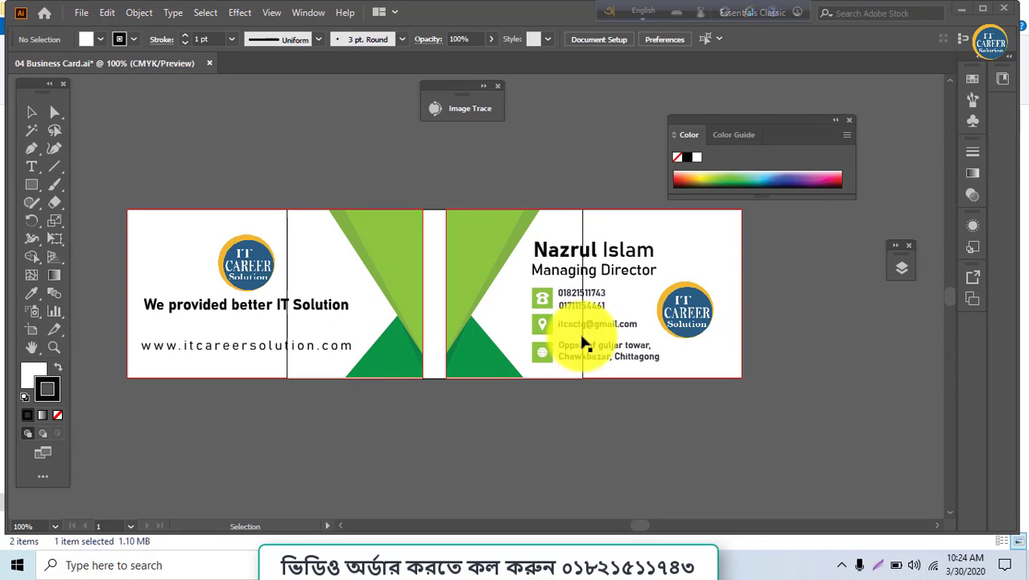
# Draw a no-fill rectangle covering the front card on the left half.
pyautogui.scroll(-3, 358, 304)
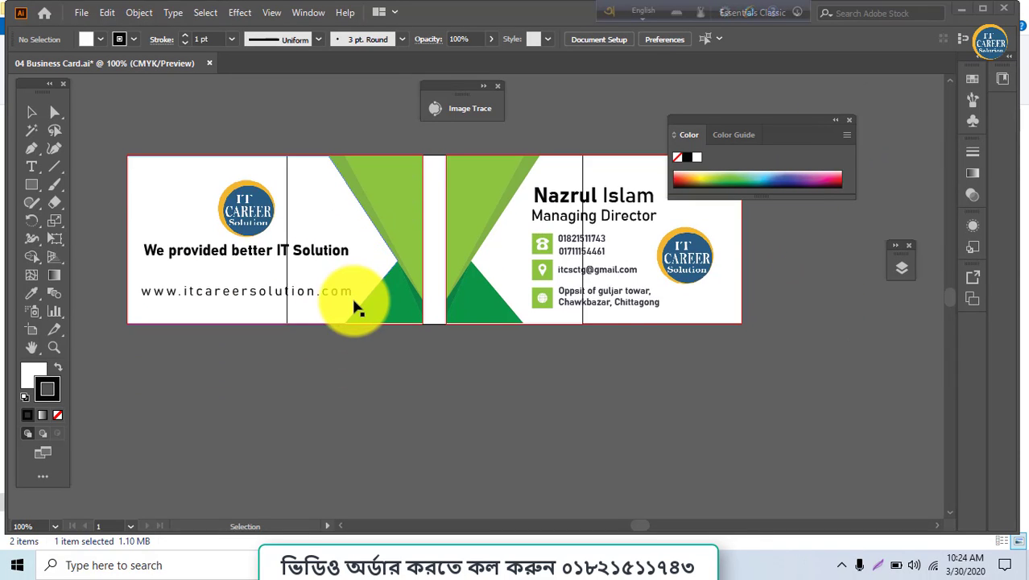
pyautogui.scroll(1, 357, 307)
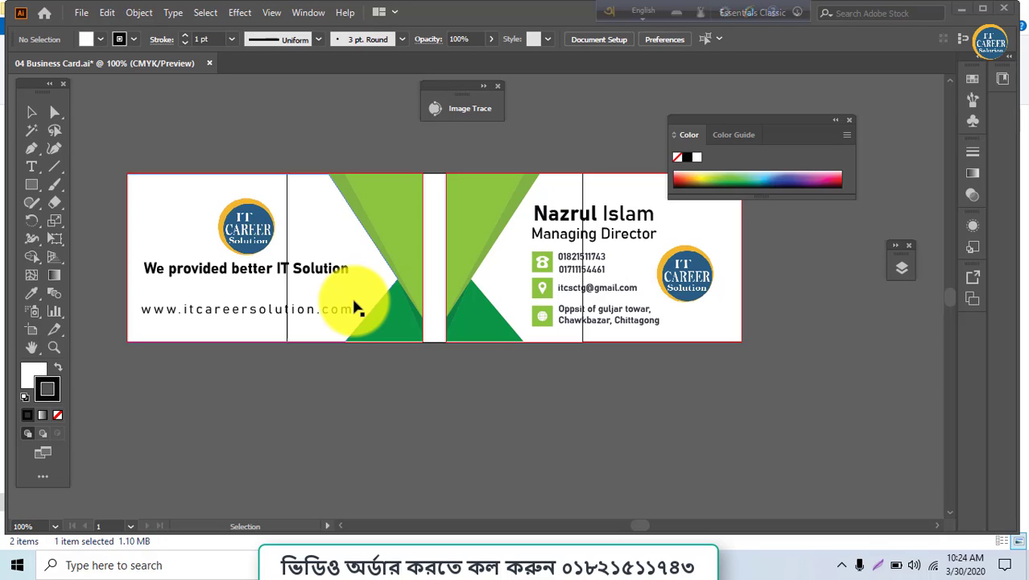
pyautogui.click(37, 188)
pyautogui.moveTo(126, 171)
pyautogui.mouseDown()
pyautogui.moveTo(430, 319)
pyautogui.moveTo(422, 338)
pyautogui.mouseUp()
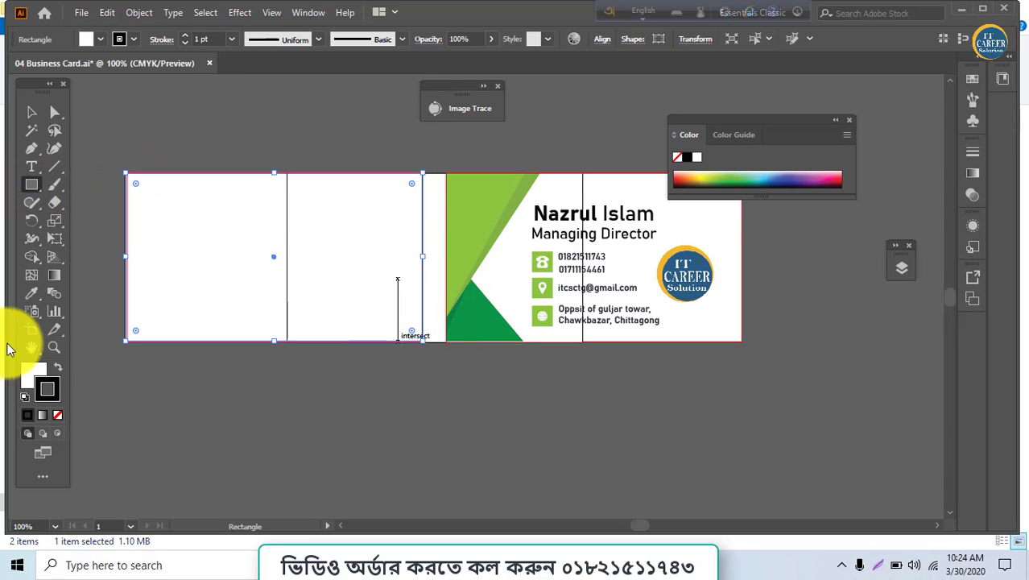
pyautogui.click(58, 415)
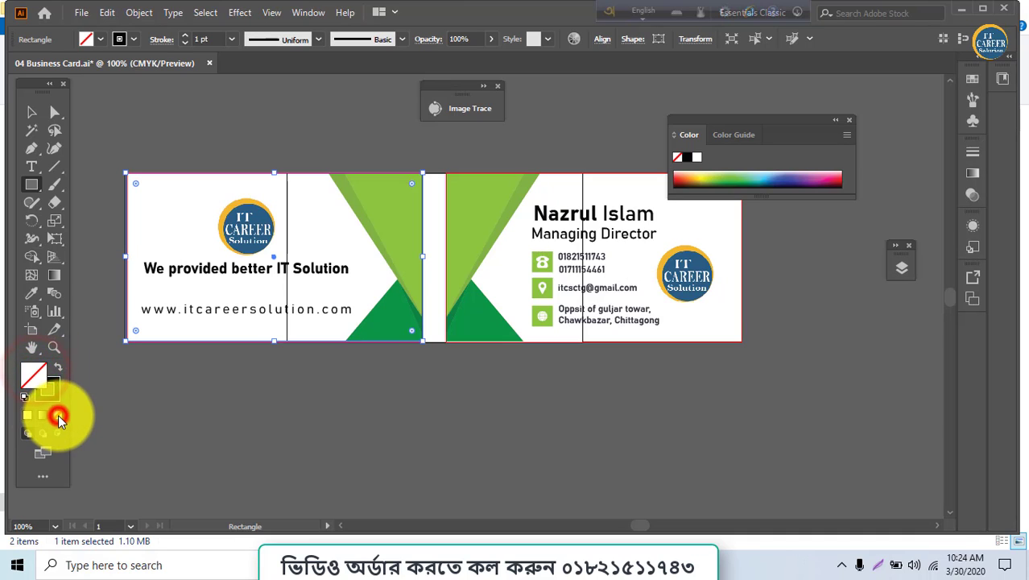
pyautogui.click(54, 166)
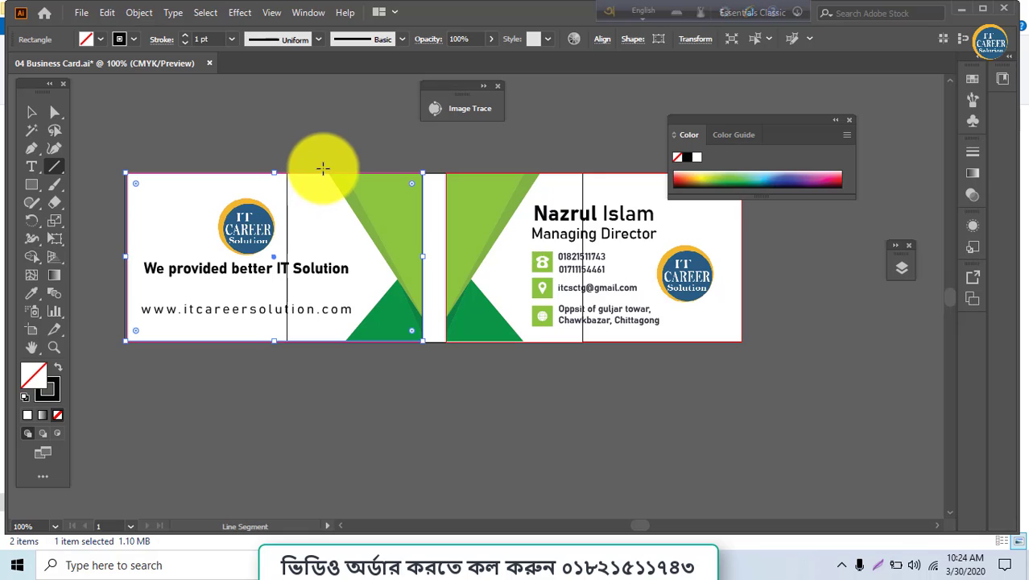
# Draw four straight lines tracing the light and dark green triangles' diagonal edges.
pyautogui.moveTo(322, 169); pyautogui.dragTo(437, 341)
pyautogui.moveTo(335, 159); pyautogui.dragTo(437, 341)
pyautogui.moveTo(315, 365); pyautogui.dragTo(404, 268)
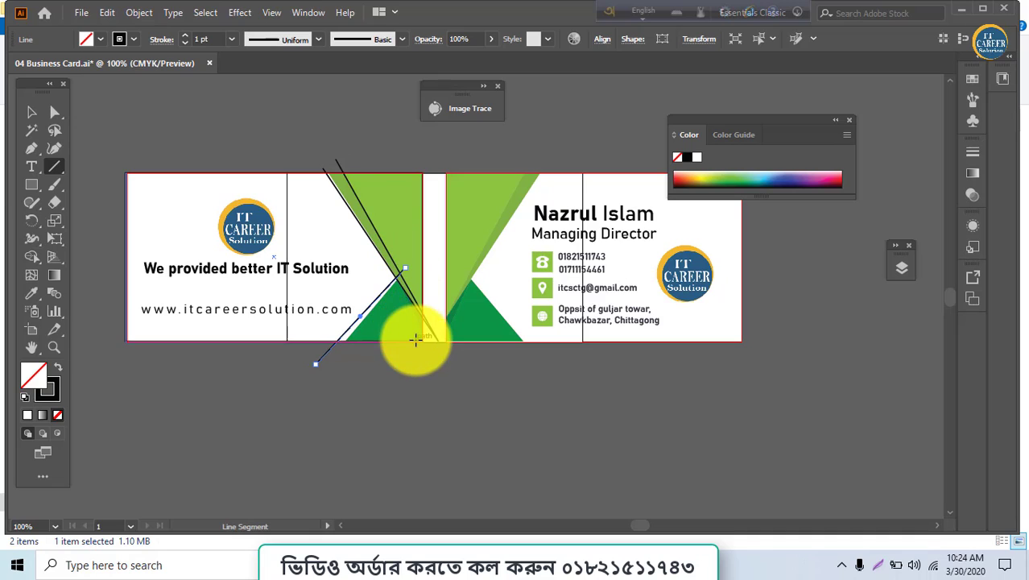
pyautogui.moveTo(425, 347)
pyautogui.mouseDown()
pyautogui.moveTo(404, 270)
pyautogui.moveTo(390, 267)
pyautogui.mouseUp()
# Marquee-select the front card's artwork and move it below the card, undoing a first attempt.
pyautogui.click(32, 113)
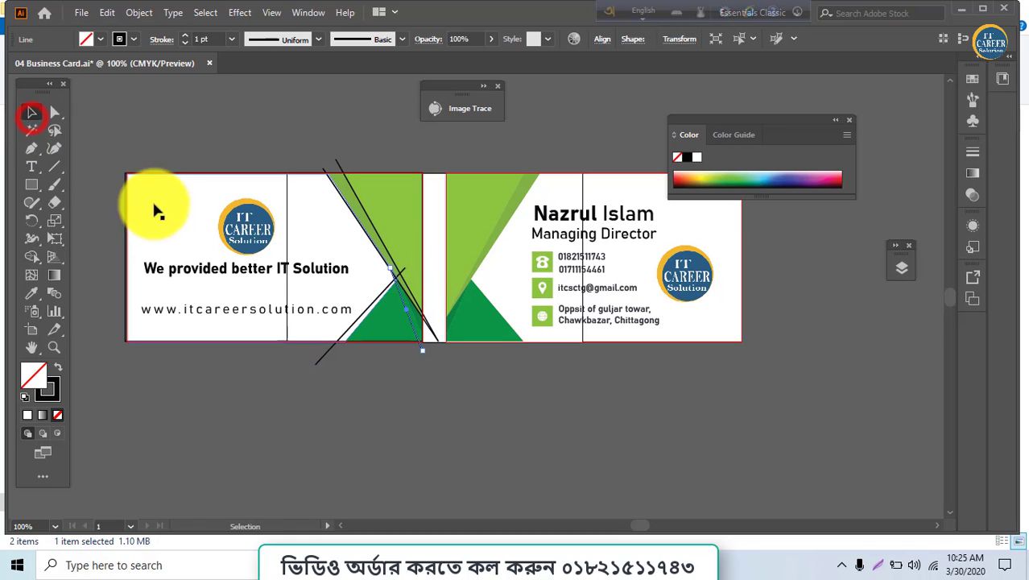
pyautogui.moveTo(94, 133); pyautogui.dragTo(394, 363)
pyautogui.moveTo(400, 288); pyautogui.dragTo(419, 451)
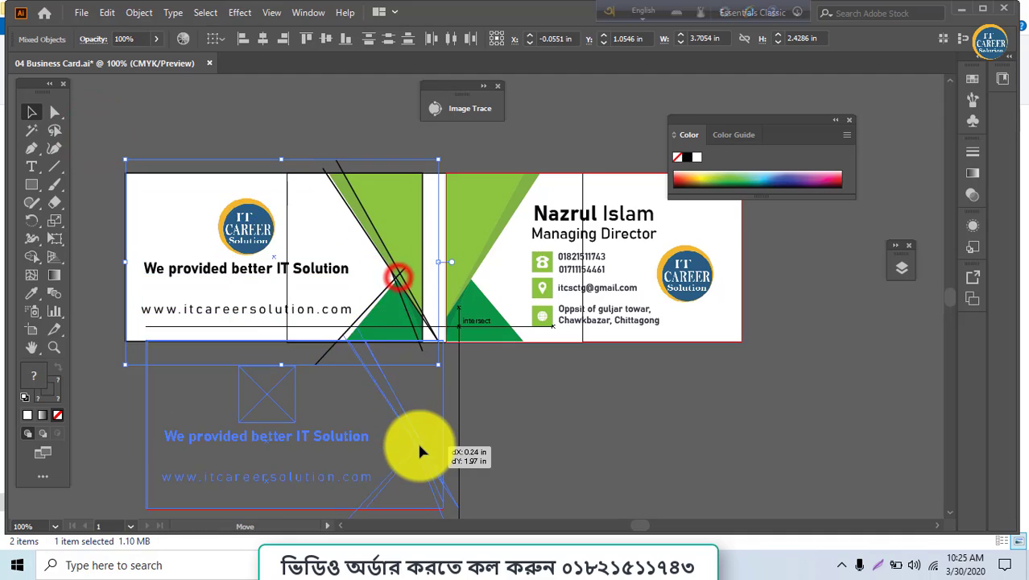
pyautogui.scroll(-3, 418, 447)
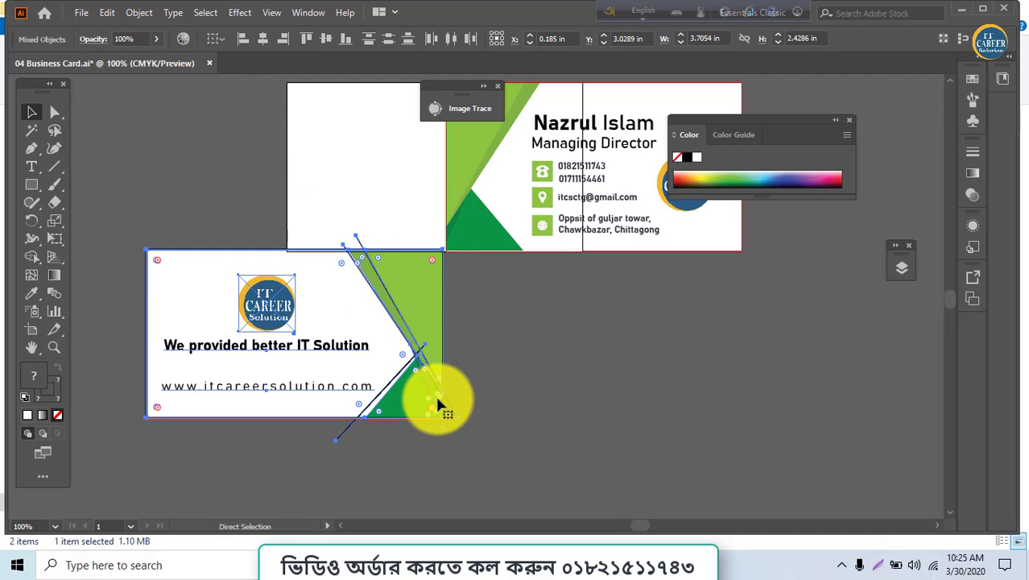
pyautogui.hotkey('ctrl', 'z')
pyautogui.click(466, 380)
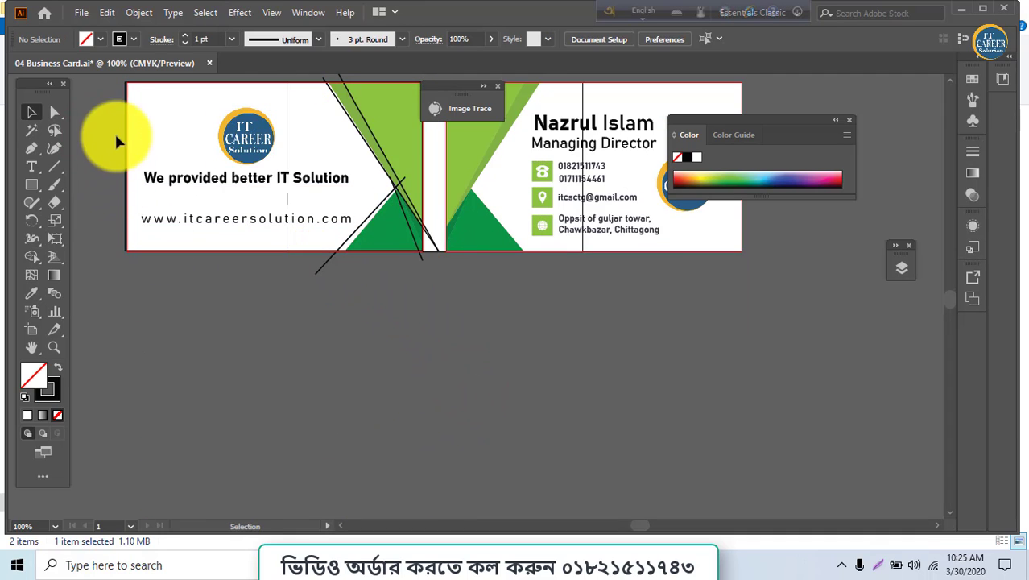
pyautogui.moveTo(102, 86); pyautogui.dragTo(402, 287)
pyautogui.moveTo(394, 222); pyautogui.dragTo(449, 424)
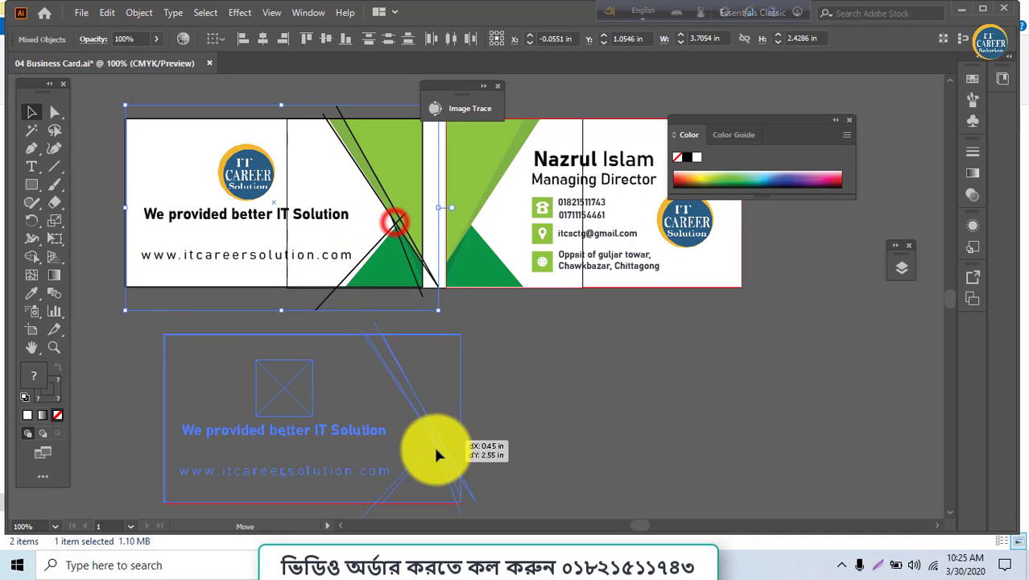
pyautogui.scroll(-2, 483, 414)
pyautogui.click(563, 400)
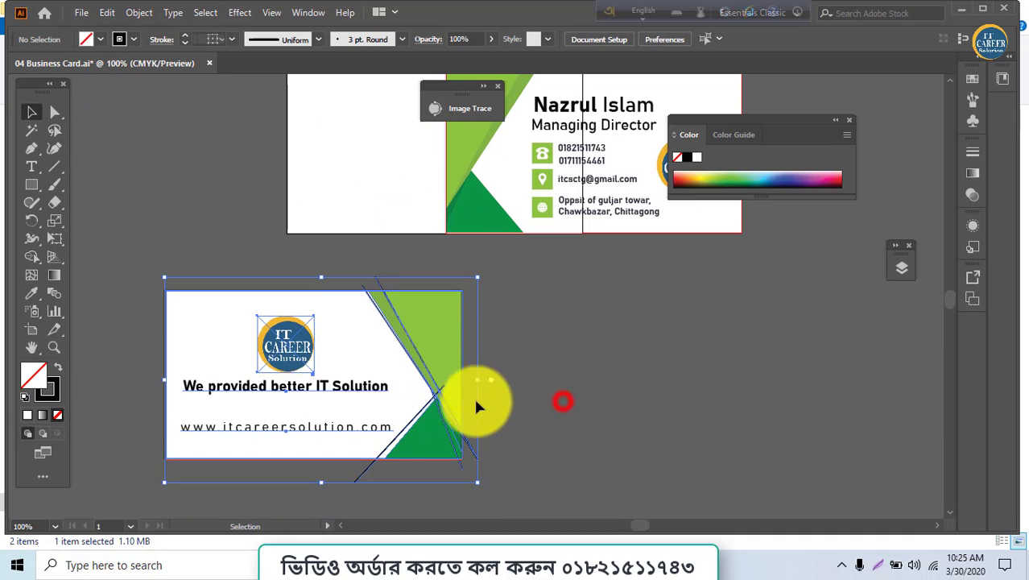
# Move the original green triangle design back up onto the top card.
pyautogui.click(289, 348)
pyautogui.doubleClick(291, 351)
pyautogui.doubleClick(282, 234)
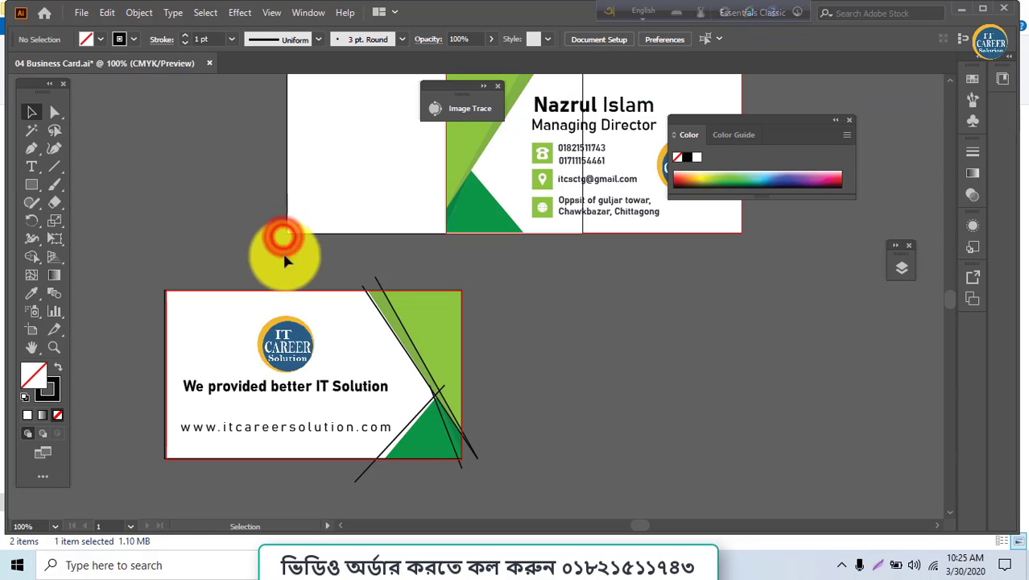
pyautogui.moveTo(230, 347)
pyautogui.mouseDown()
pyautogui.moveTo(191, 176)
pyautogui.moveTo(178, 182)
pyautogui.mouseUp()
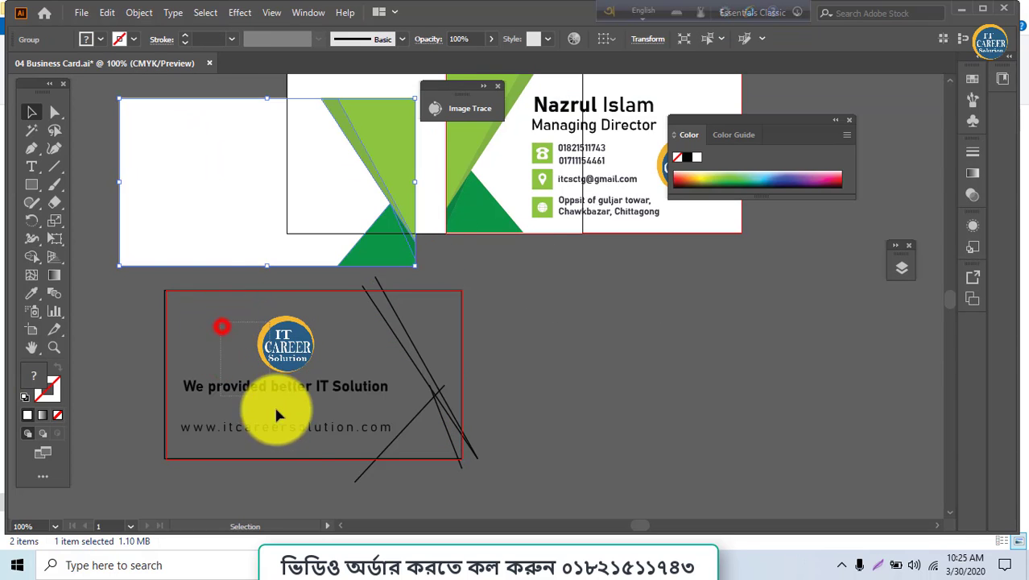
# Return the logo and text group to the top card, undoing an accidental flip.
pyautogui.click(288, 435)
pyautogui.moveTo(288, 434); pyautogui.dragTo(225, 195)
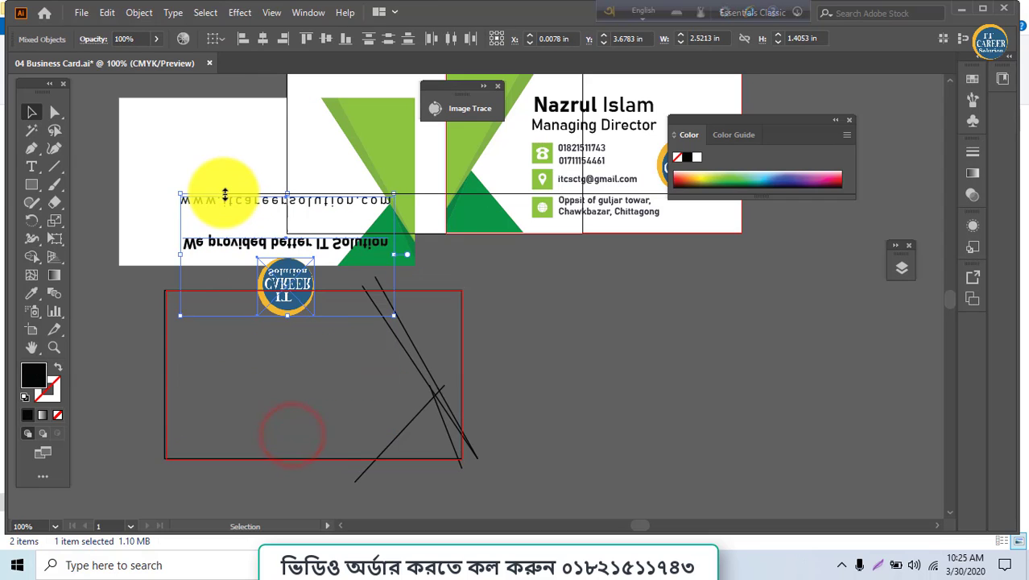
pyautogui.hotkey('ctrl', 'z')
pyautogui.moveTo(292, 344); pyautogui.dragTo(216, 130)
pyautogui.moveTo(577, 457); pyautogui.dragTo(186, 379)
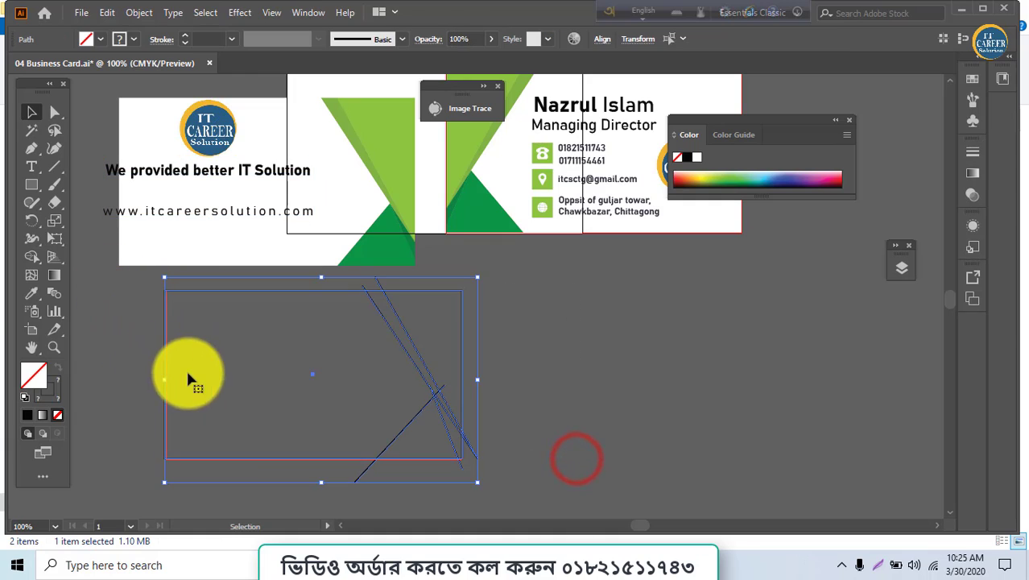
# With Shape Builder, trim stray lower-right line bits and split the diagonal strip and triangle.
pyautogui.click(29, 257)
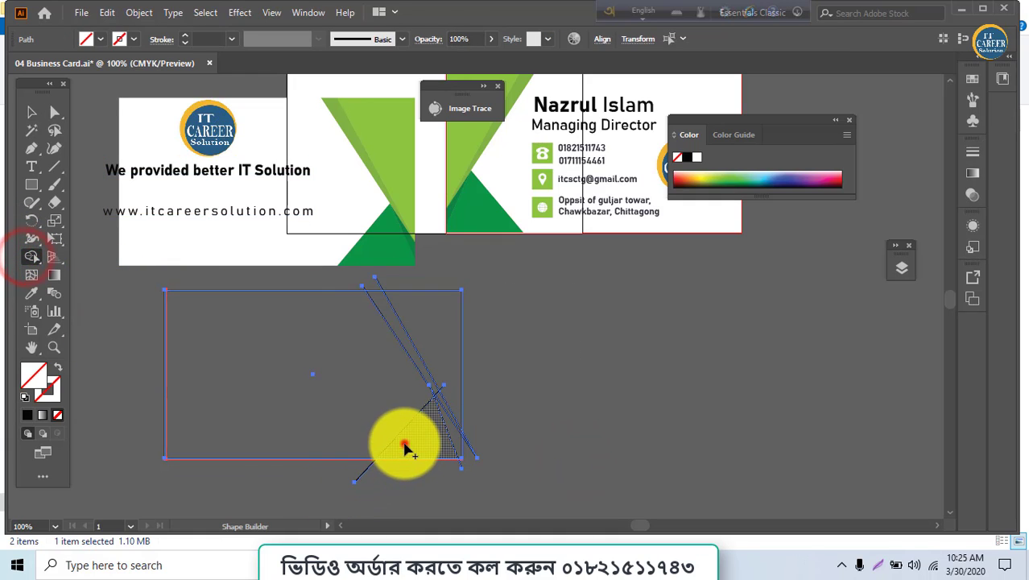
pyautogui.moveTo(399, 439); pyautogui.dragTo(448, 436)
pyautogui.click(450, 426)
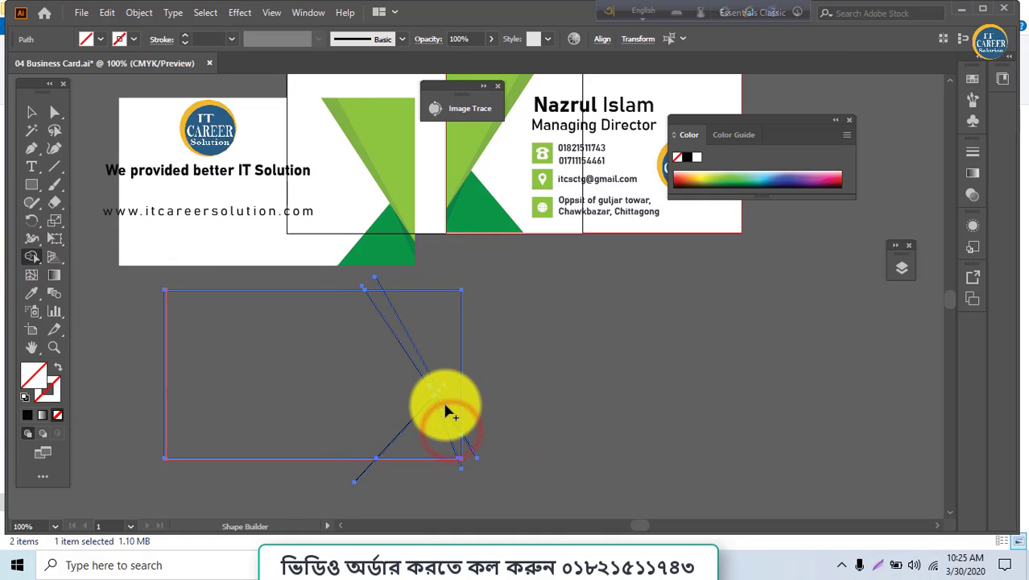
pyautogui.click(435, 390)
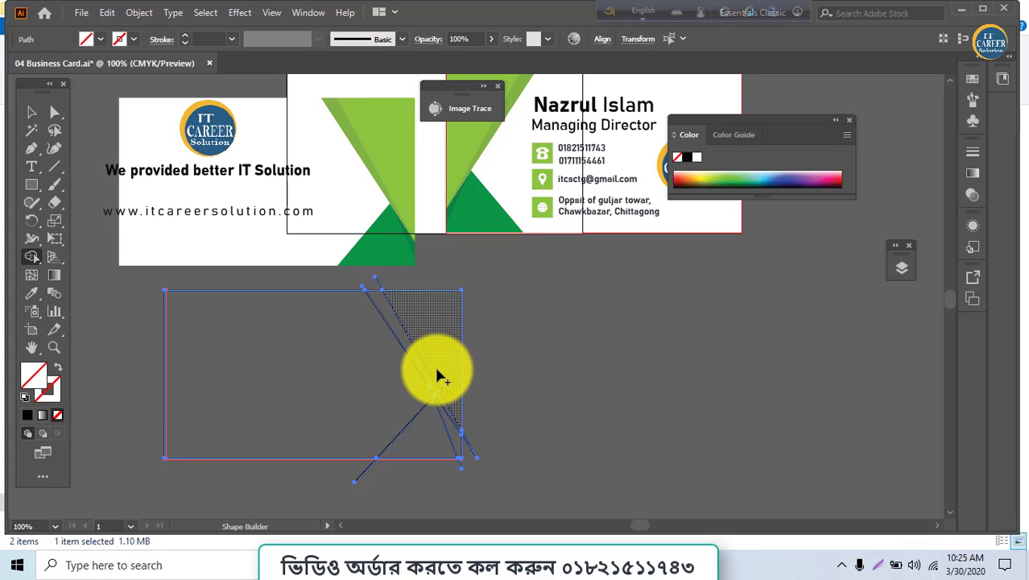
pyautogui.click(441, 378)
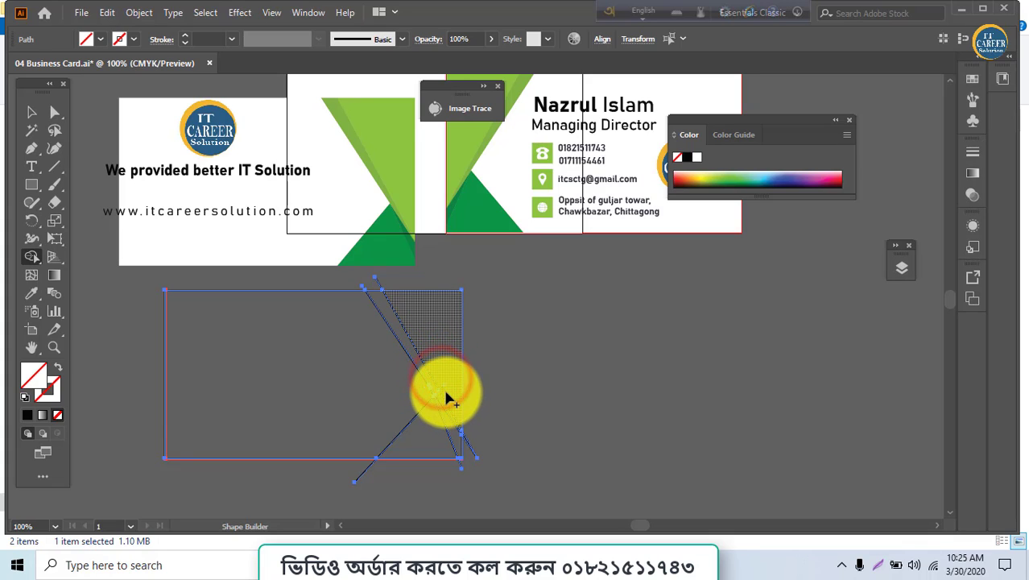
pyautogui.click(441, 383)
pyautogui.click(443, 388)
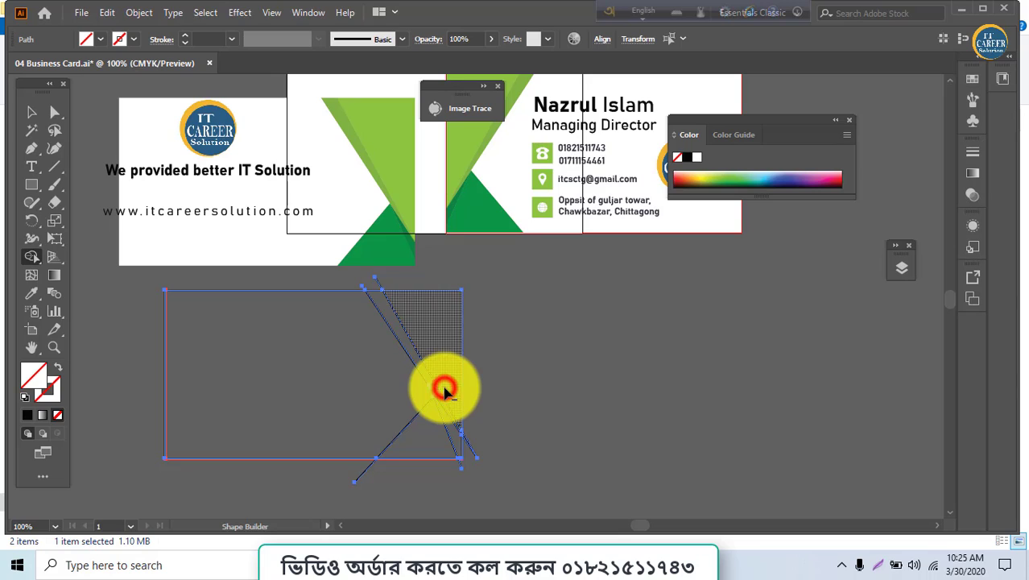
pyautogui.click(454, 475)
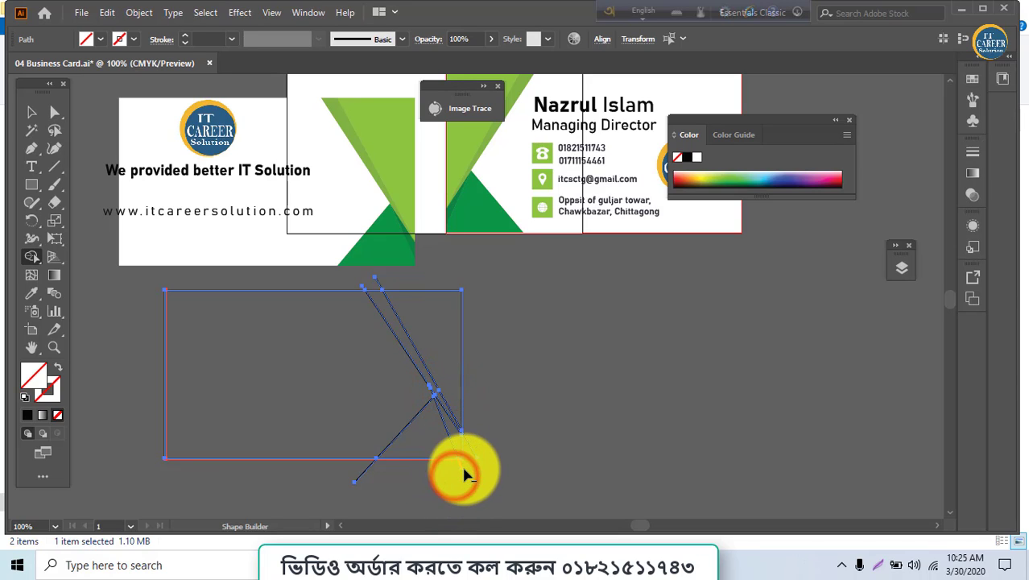
pyautogui.click(462, 467)
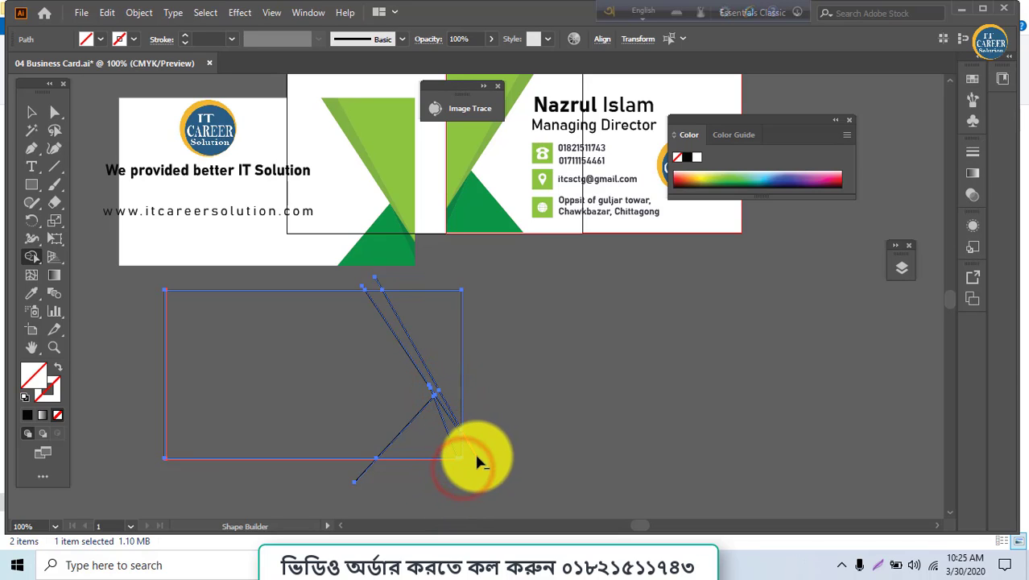
# Remove lines overshooting the rectangle's top and bottom, extending the diagonal panels to the top edge.
pyautogui.click(475, 458)
pyautogui.click(369, 481)
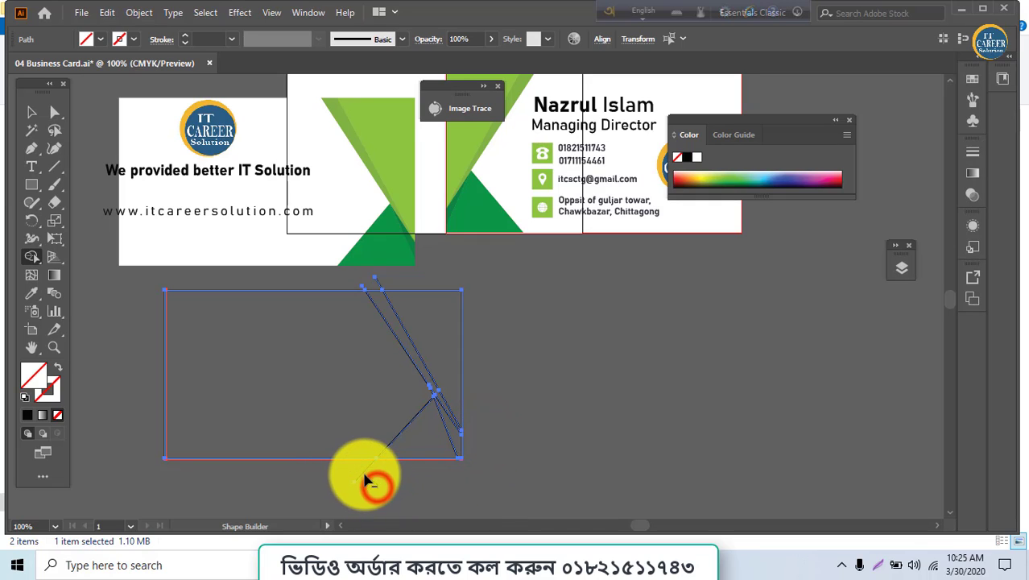
pyautogui.click(358, 282)
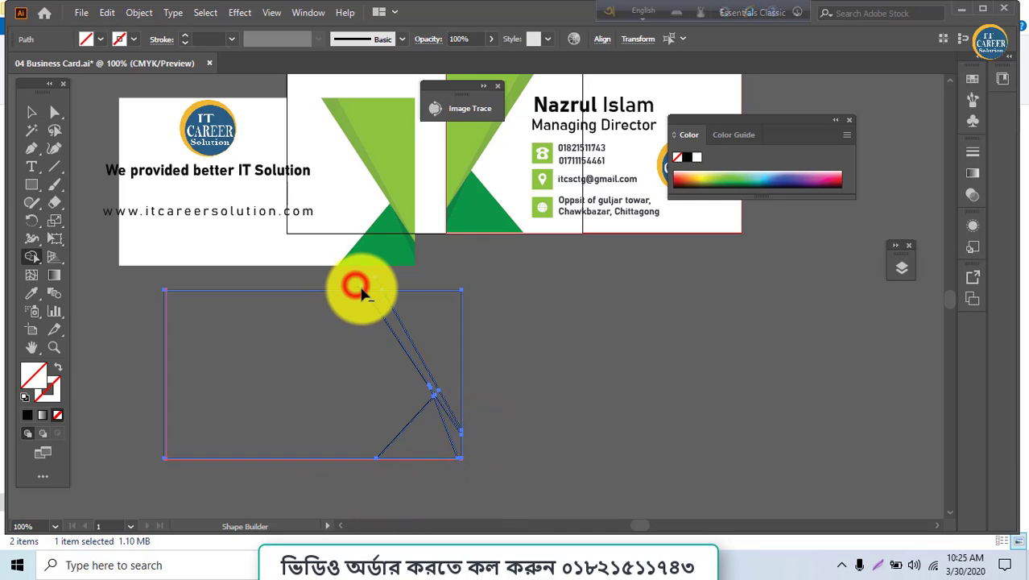
pyautogui.click(350, 367)
pyautogui.click(404, 337)
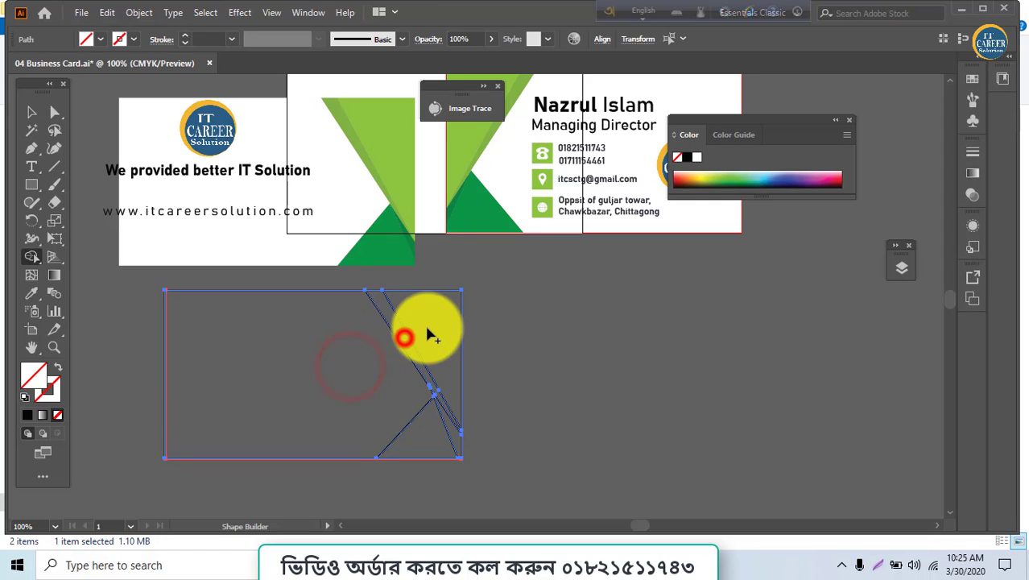
pyautogui.click(442, 438)
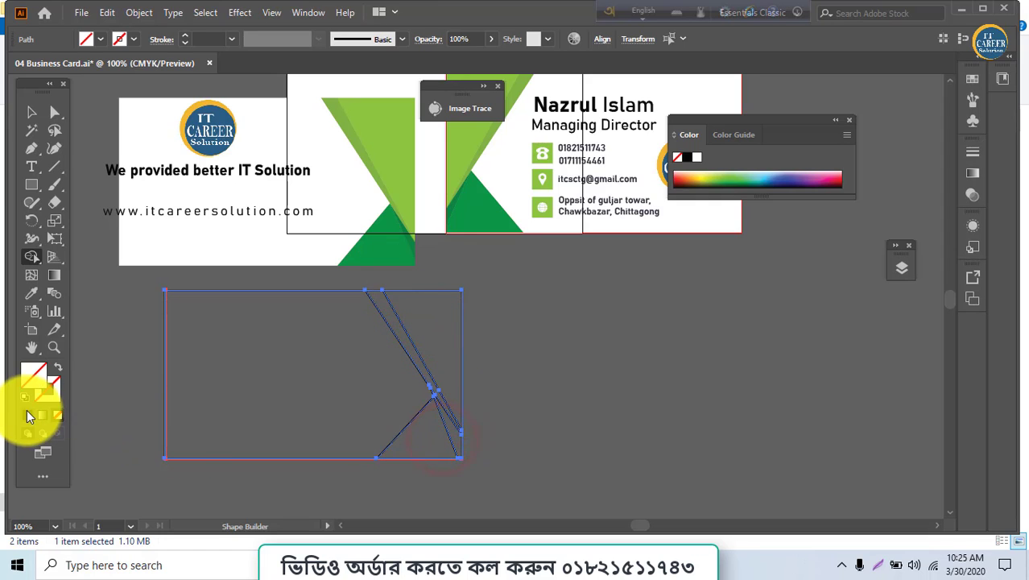
pyautogui.click(32, 113)
# Fill the large left panel with the front card's white using the Eyedropper.
pyautogui.click(135, 396)
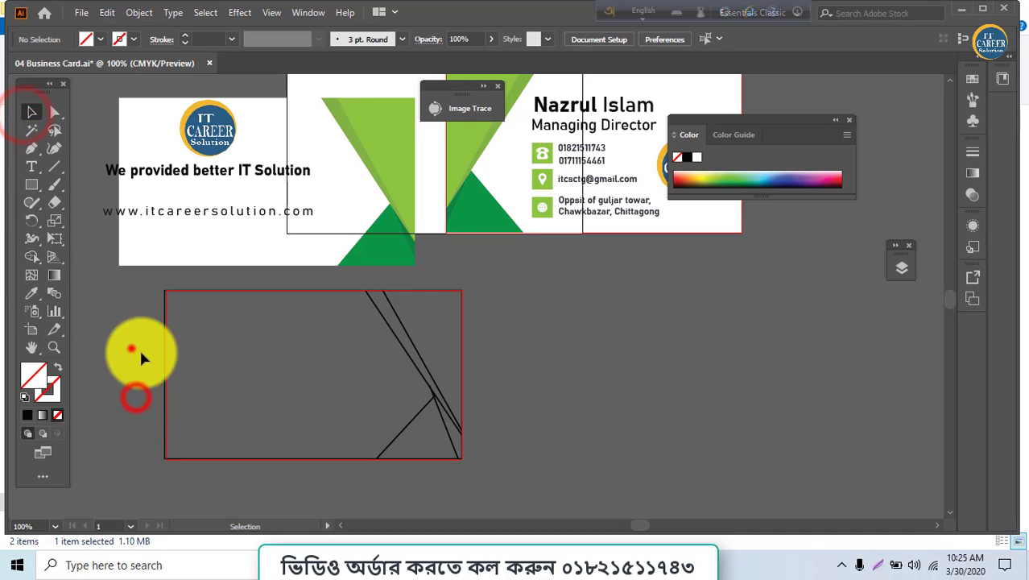
pyautogui.moveTo(141, 352); pyautogui.dragTo(180, 386)
pyautogui.click(454, 385)
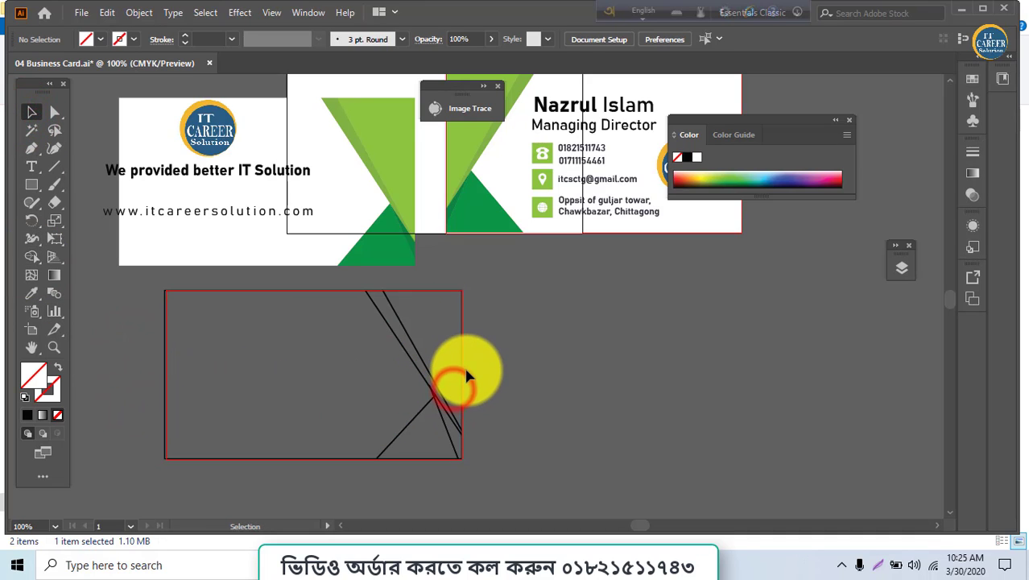
pyautogui.moveTo(145, 360); pyautogui.dragTo(189, 395)
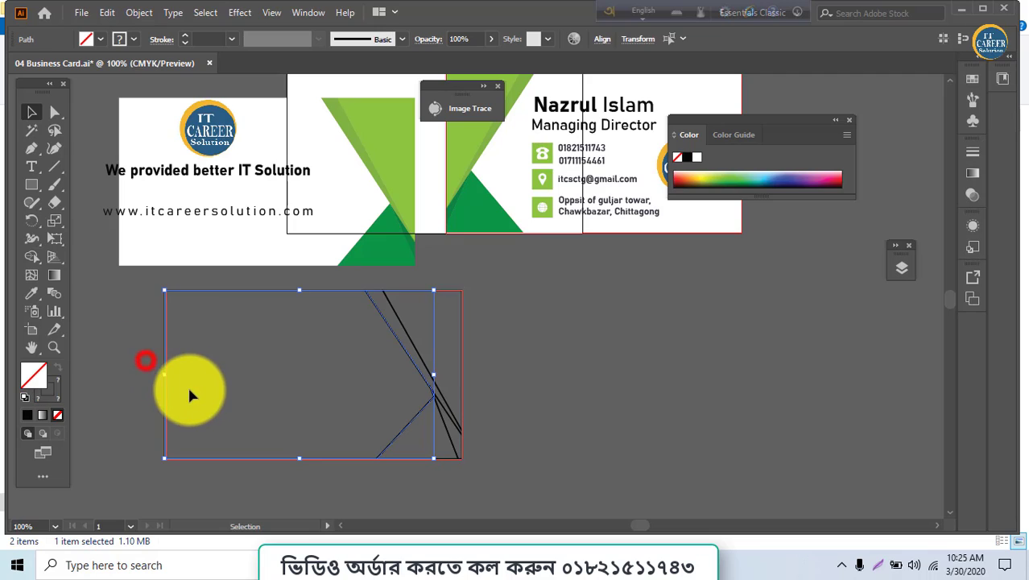
pyautogui.press('i')
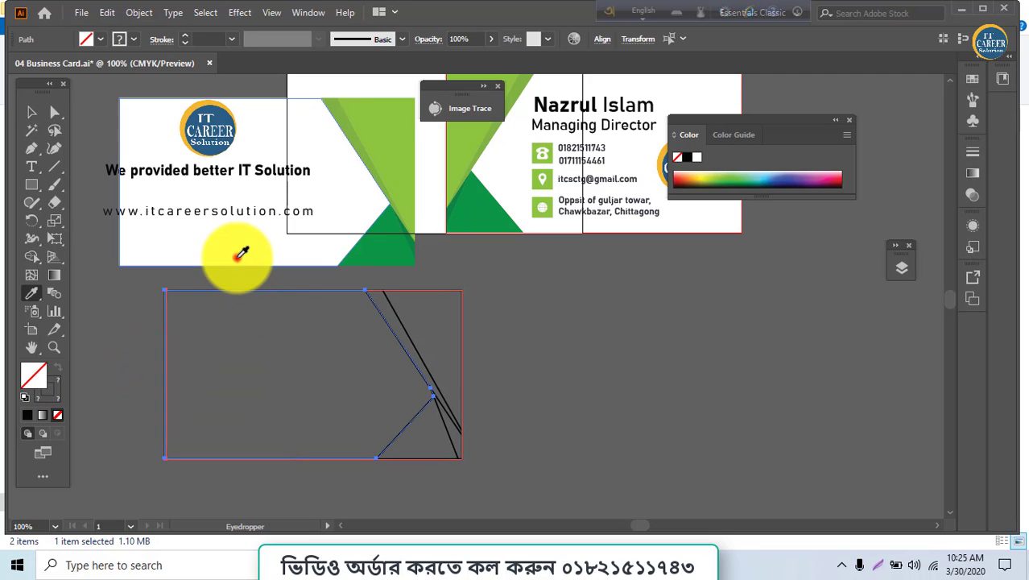
pyautogui.click(241, 253)
pyautogui.press('v')
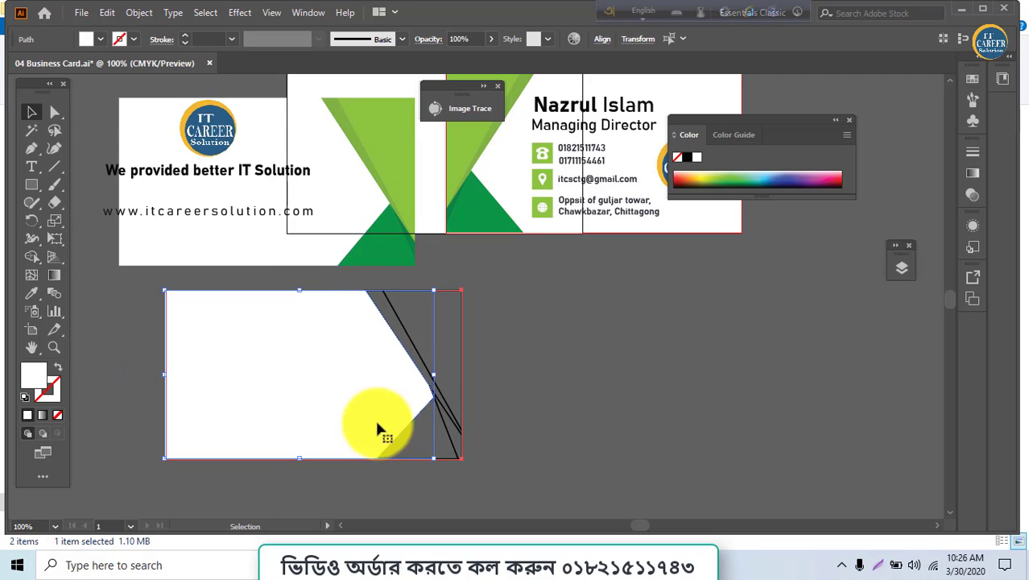
# Give the small bottom-right triangle the front card's dark green.
pyautogui.click(435, 439)
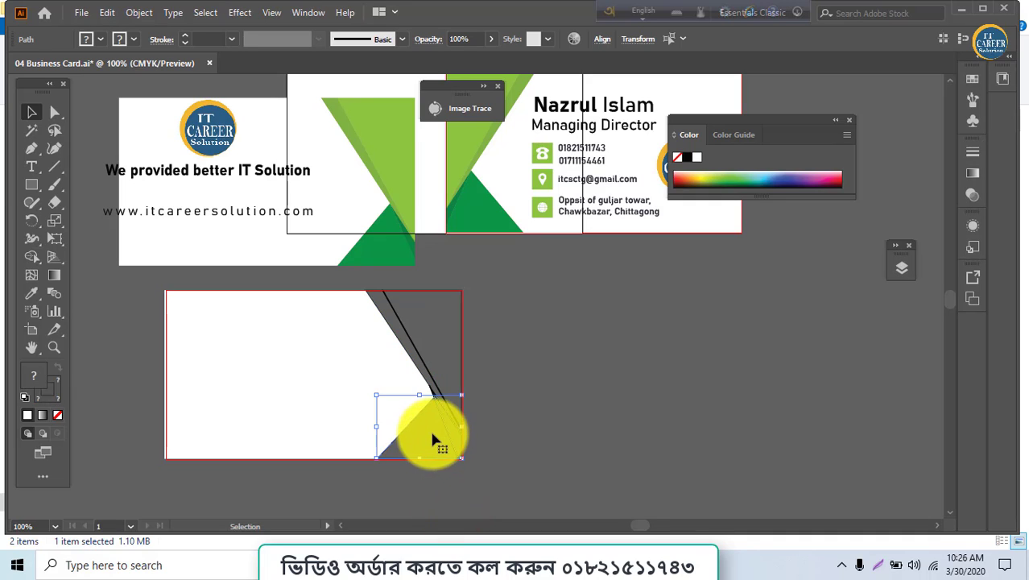
pyautogui.click(415, 240)
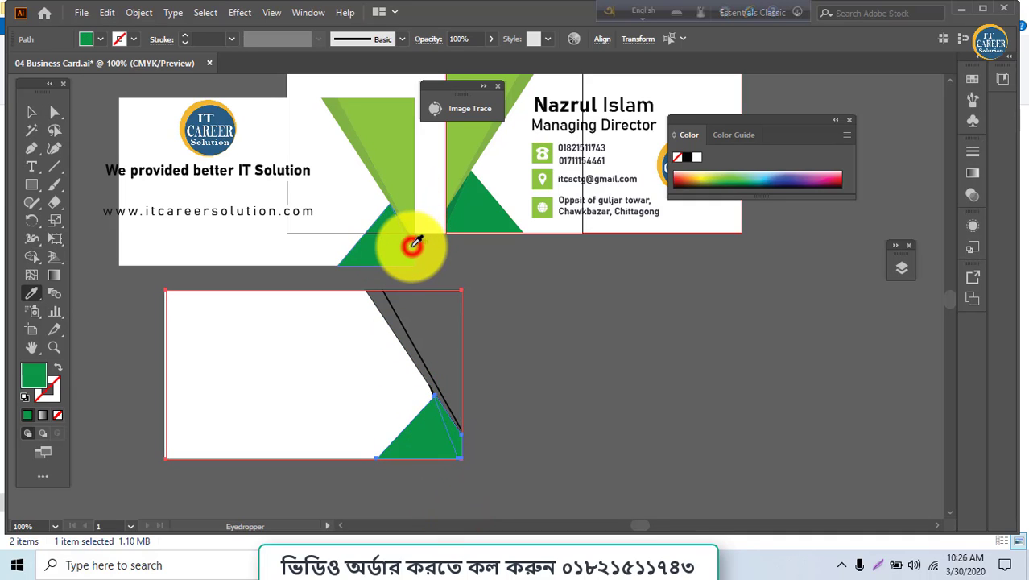
pyautogui.click(537, 457)
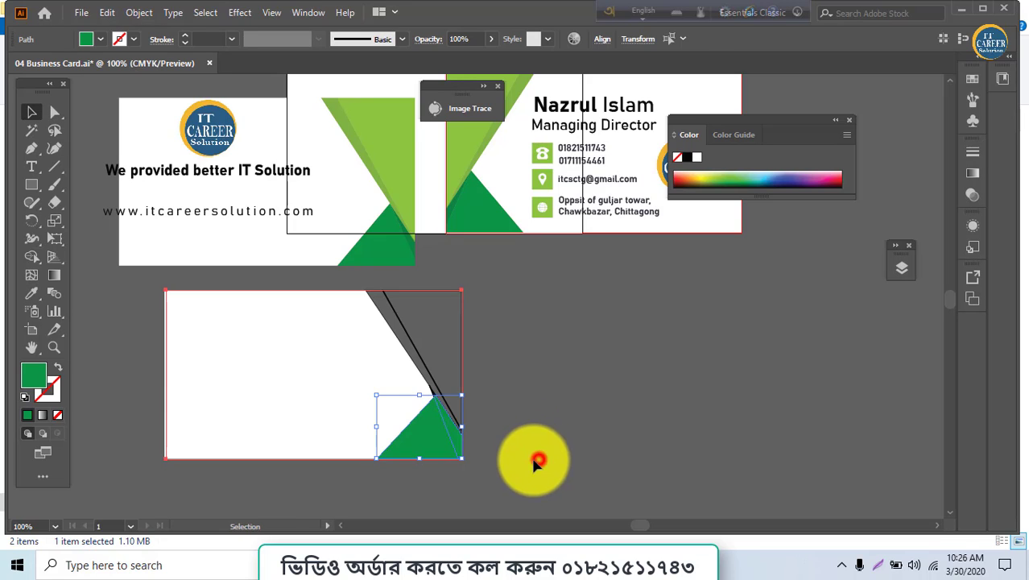
pyautogui.click(458, 447)
pyautogui.press('i')
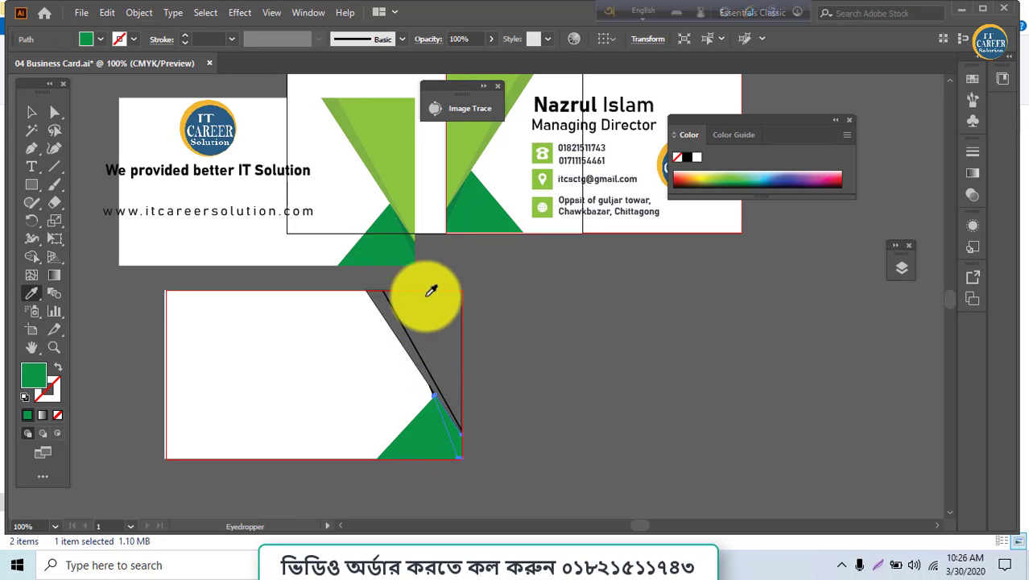
pyautogui.click(416, 244)
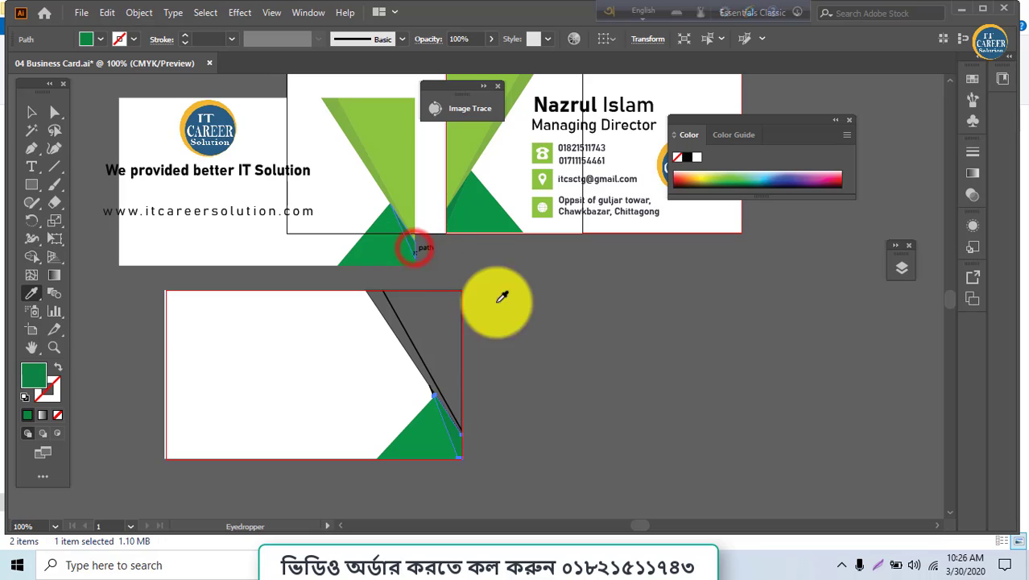
pyautogui.press('c')
pyautogui.click(537, 372)
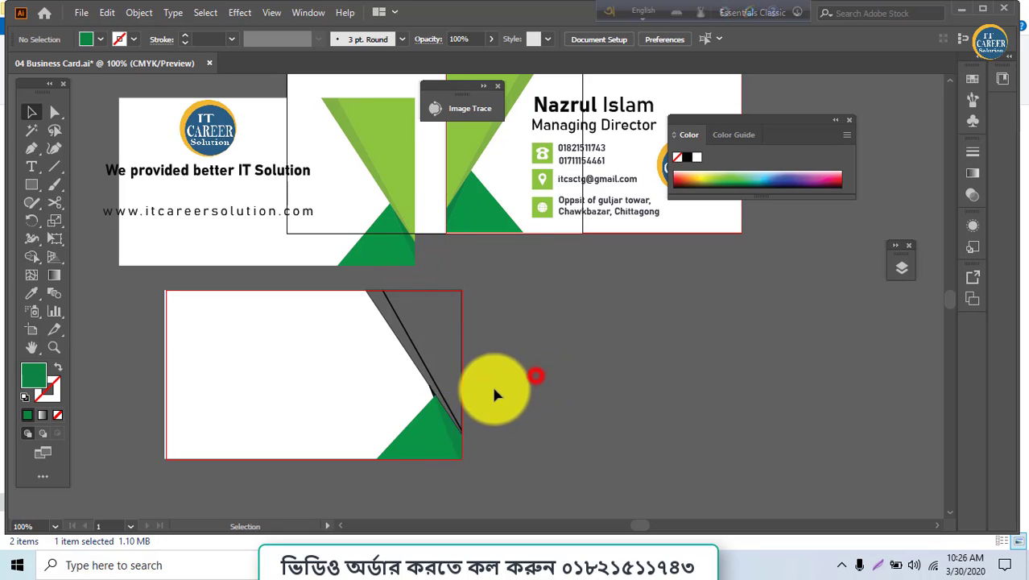
# Fill the diagonal strip with the front card's light green.
pyautogui.click(436, 398)
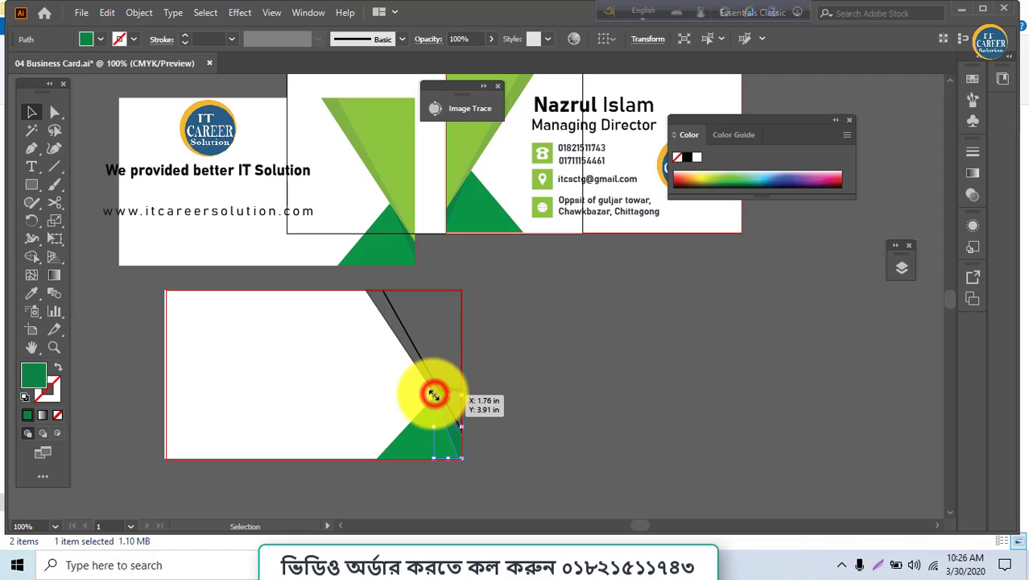
pyautogui.click(374, 293)
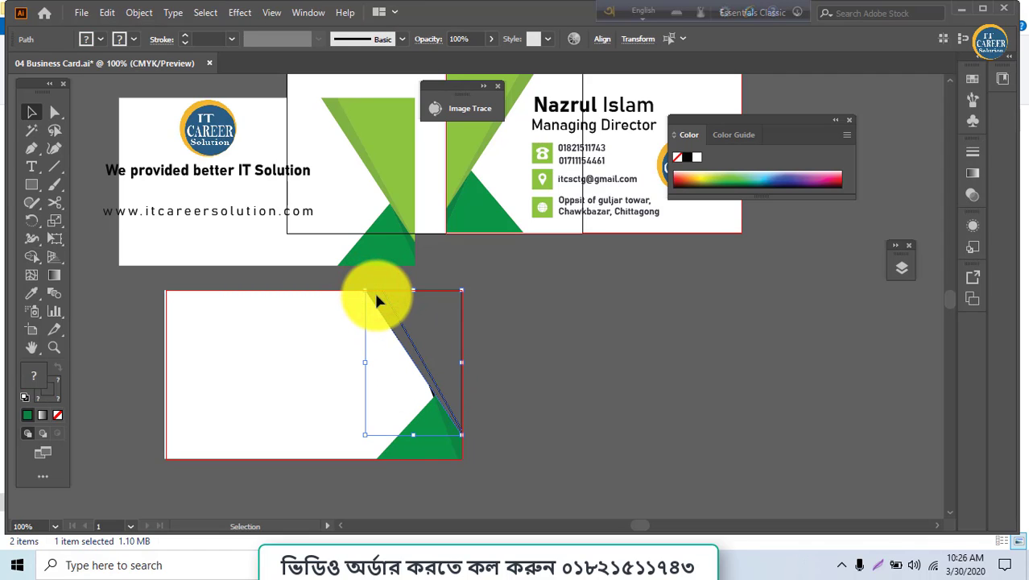
pyautogui.press('i')
pyautogui.click(355, 203)
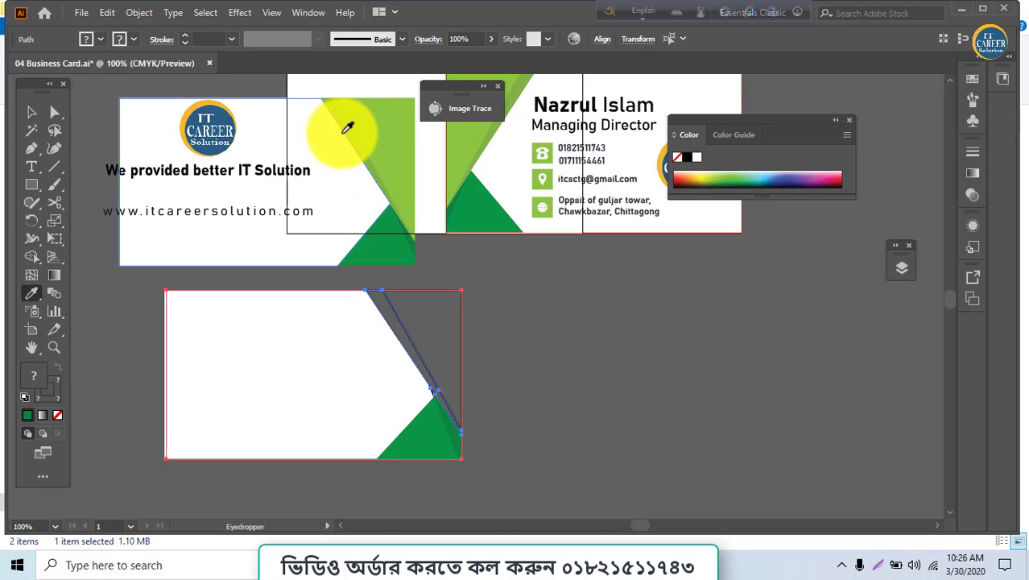
pyautogui.click(347, 127)
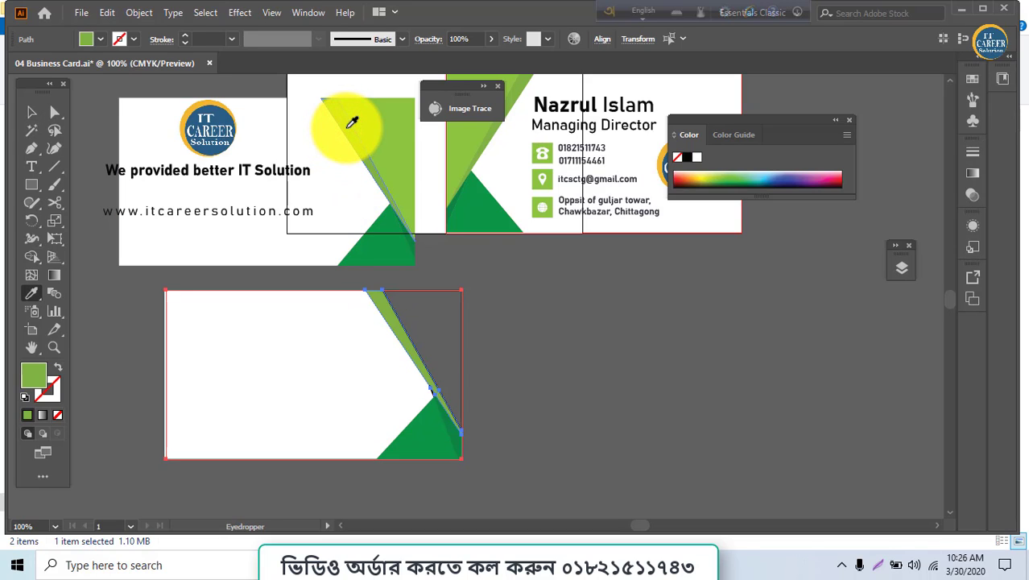
pyautogui.press('v')
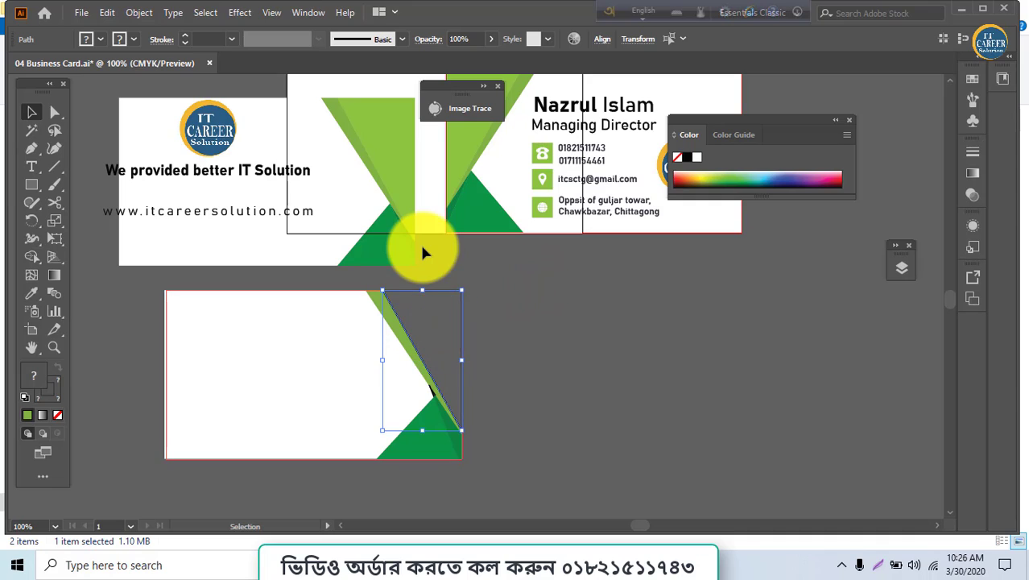
pyautogui.press('i')
pyautogui.click(397, 153)
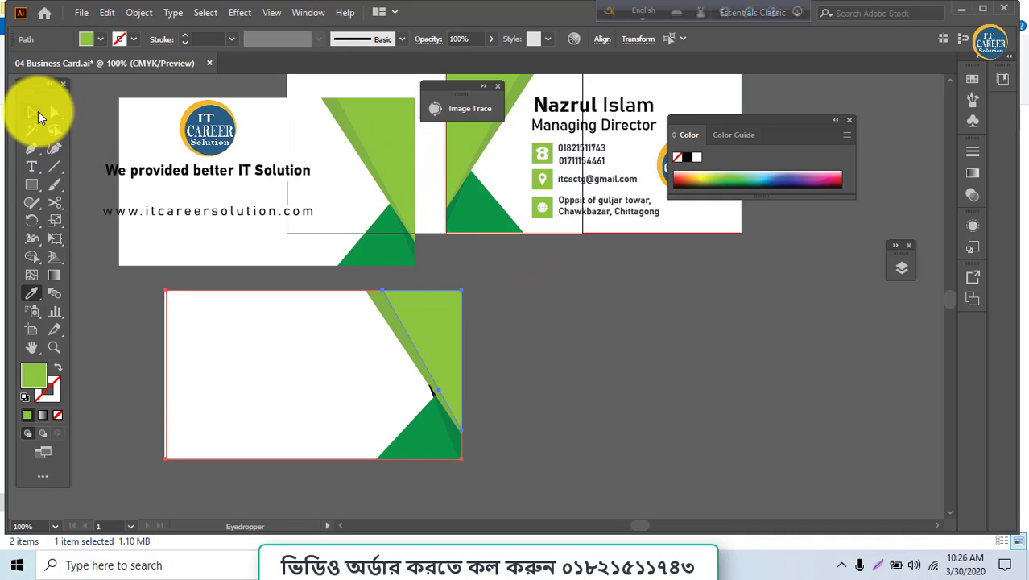
# Check the lower-right triangle, then select all of the lower card's artwork.
pyautogui.click(31, 112)
pyautogui.click(520, 342)
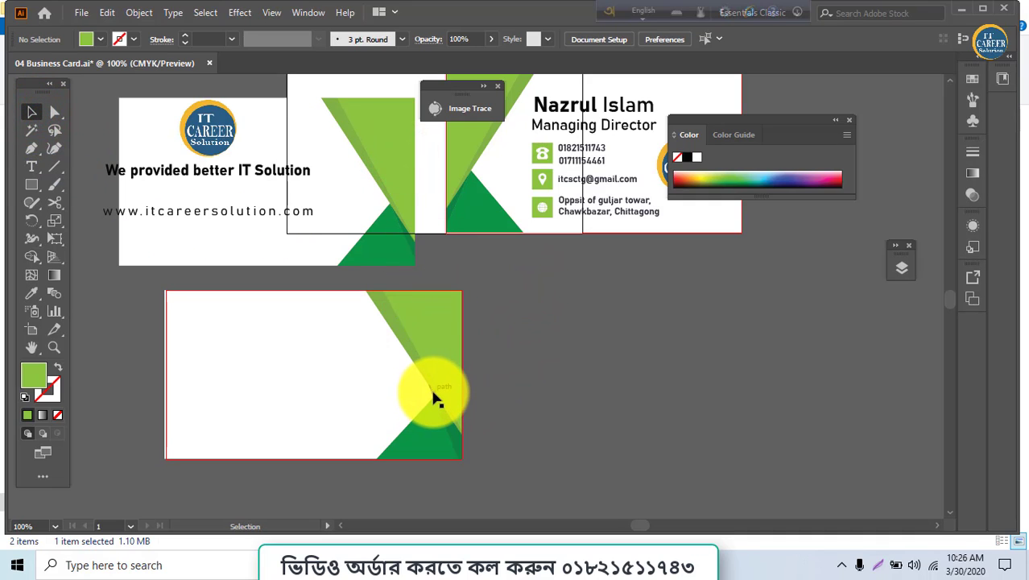
pyautogui.click(433, 393)
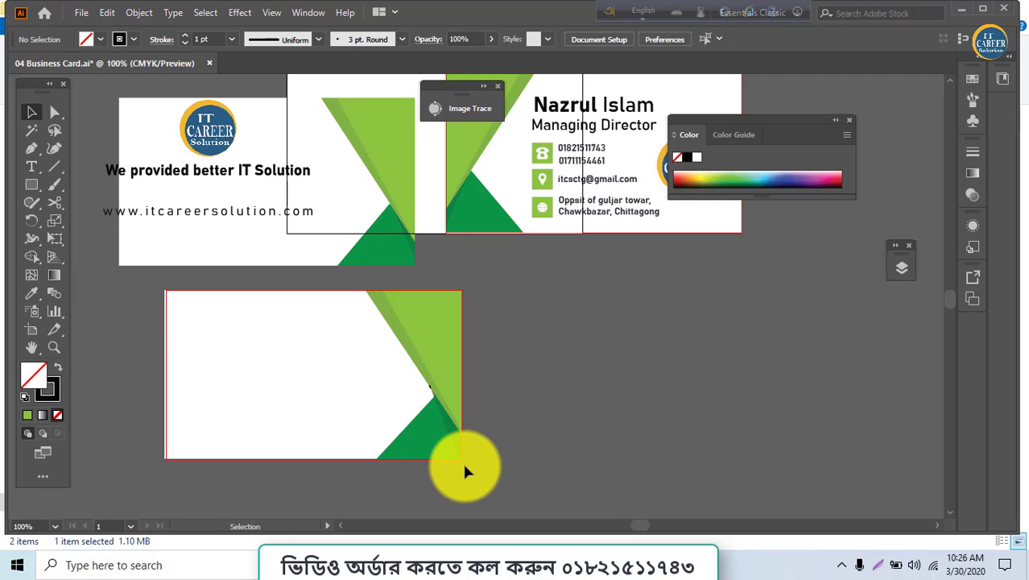
pyautogui.click(429, 385)
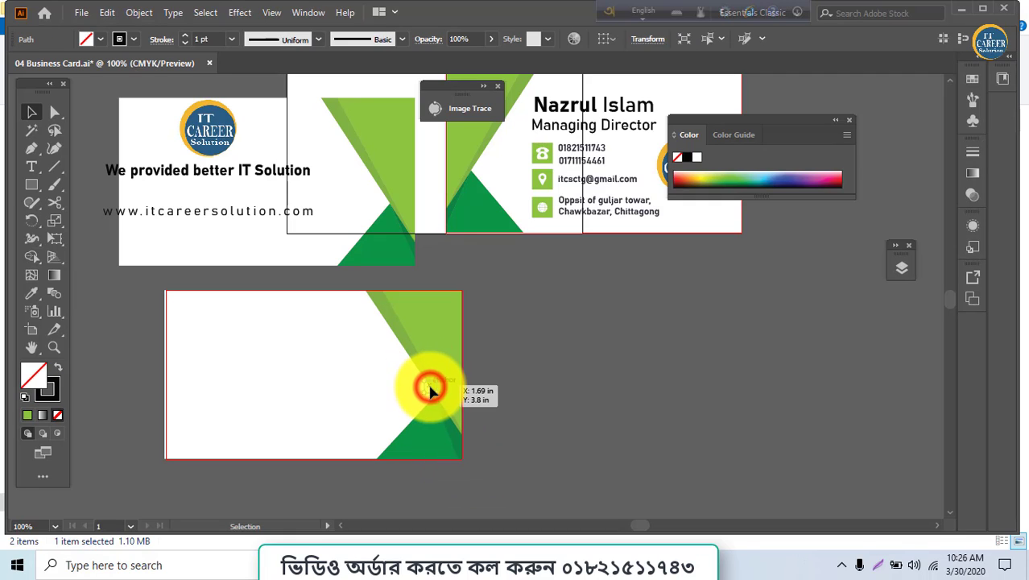
pyautogui.moveTo(528, 459); pyautogui.dragTo(133, 358)
# Reflect a copy of the lower card artwork and move it 3.74 in to the right.
pyautogui.press('a')
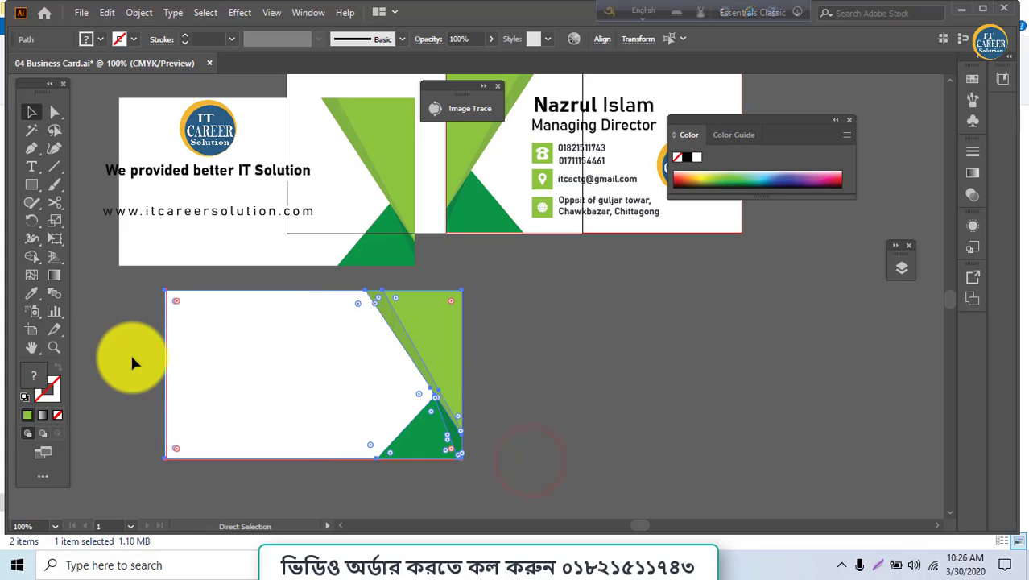
pyautogui.press('v')
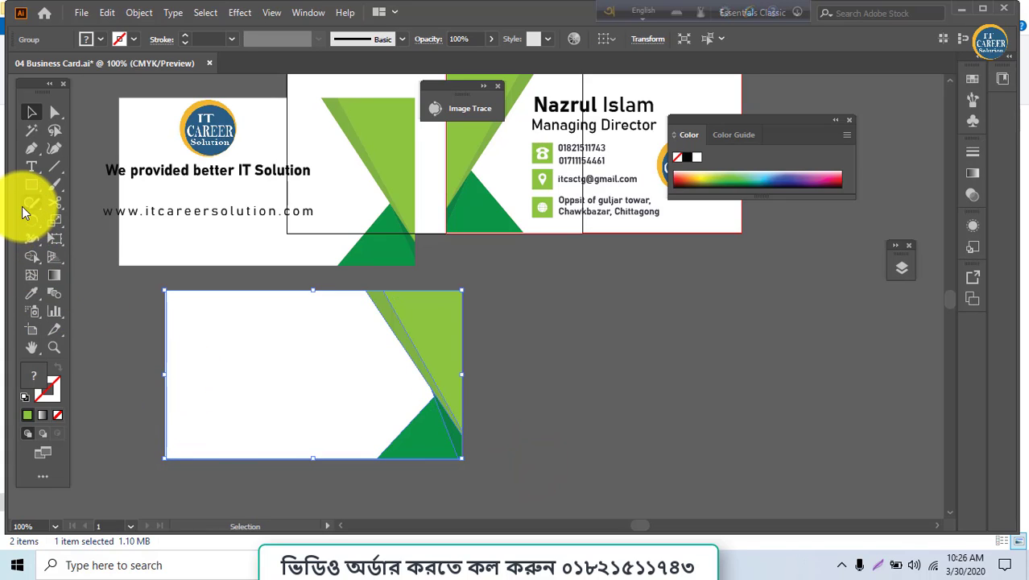
pyautogui.click(32, 221)
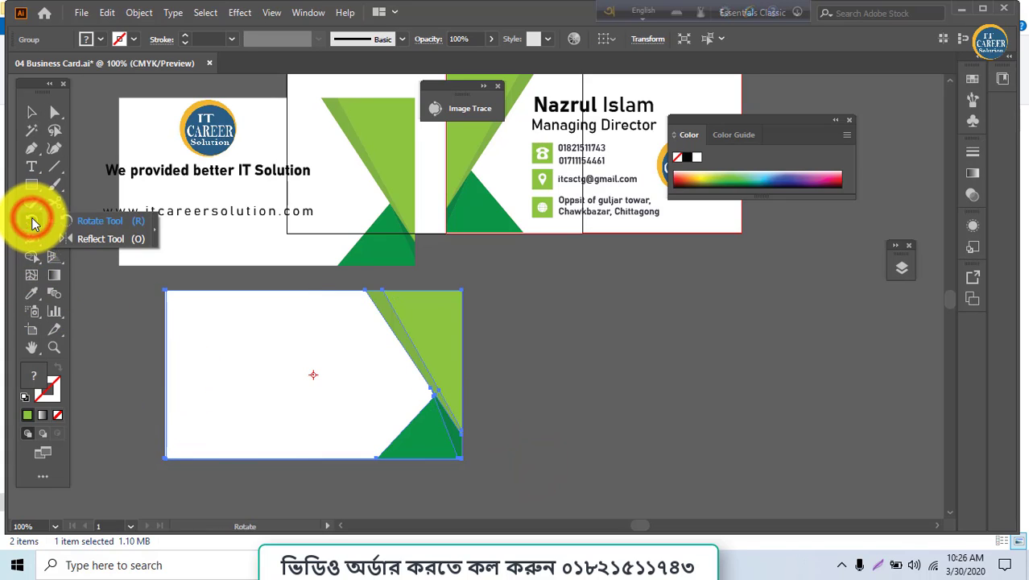
pyautogui.moveTo(32, 223); pyautogui.dragTo(70, 235)
pyautogui.doubleClick(26, 229)
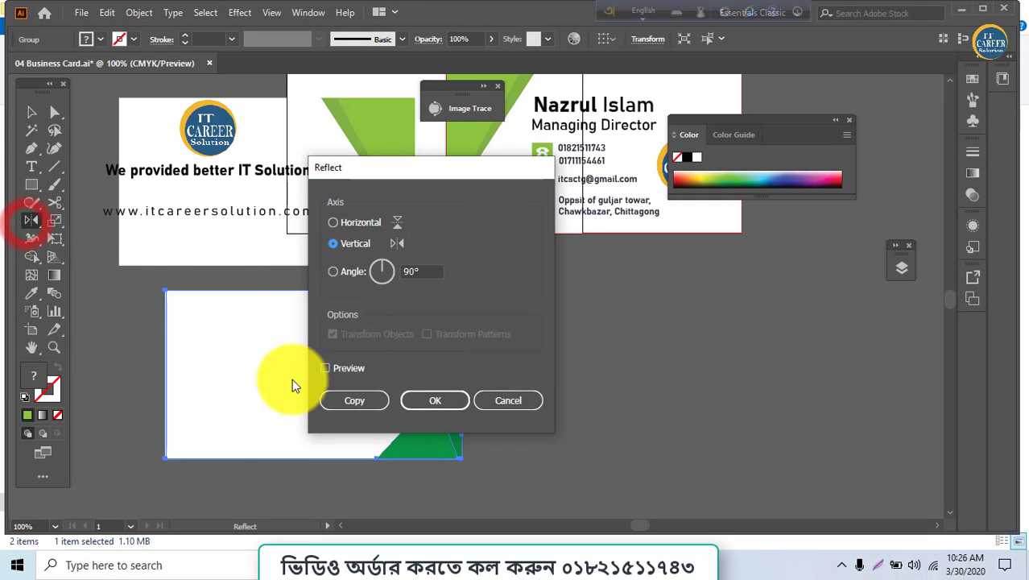
pyautogui.click(325, 368)
pyautogui.click(348, 399)
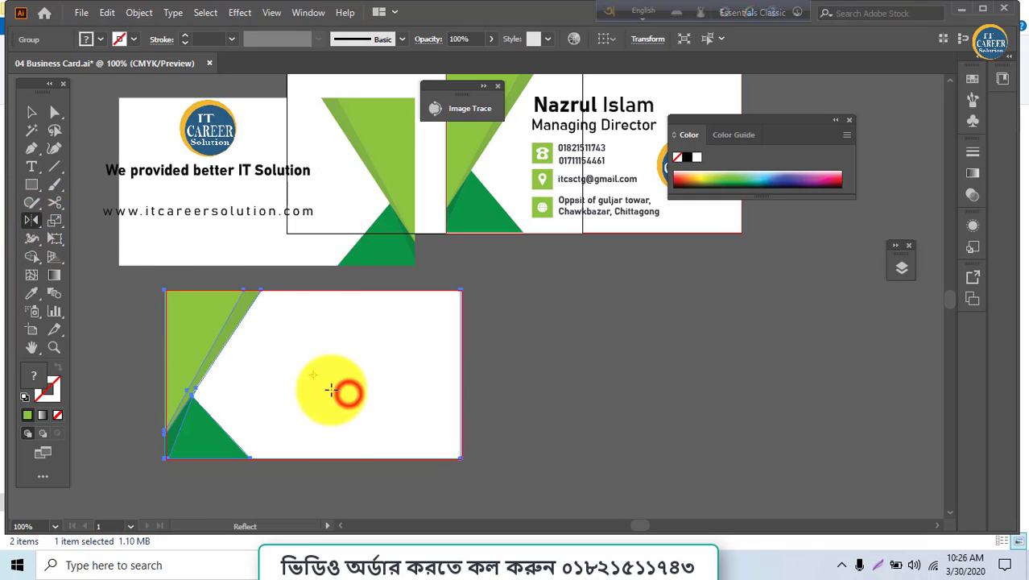
pyautogui.click(34, 118)
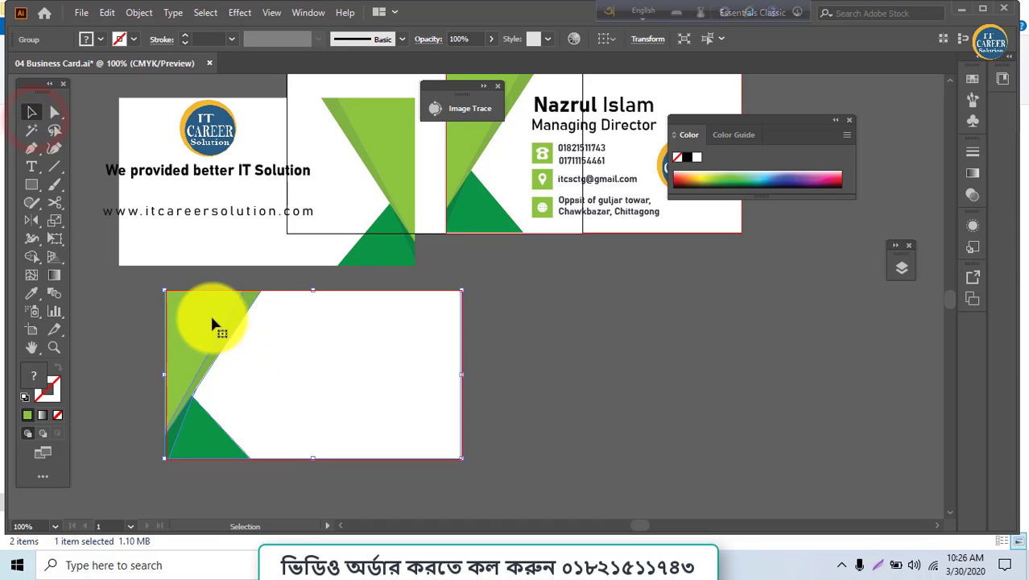
pyautogui.moveTo(211, 314); pyautogui.dragTo(526, 322)
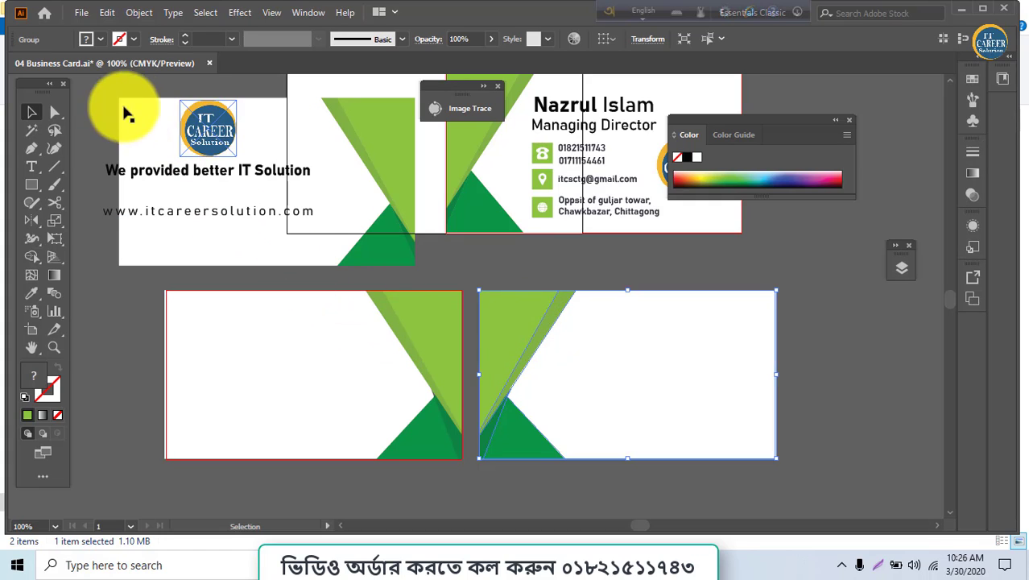
# Copy the logo, tagline and website onto the lower-left card and bring them to front.
pyautogui.moveTo(93, 96)
pyautogui.mouseDown()
pyautogui.moveTo(214, 226)
pyautogui.moveTo(290, 257)
pyautogui.mouseUp()
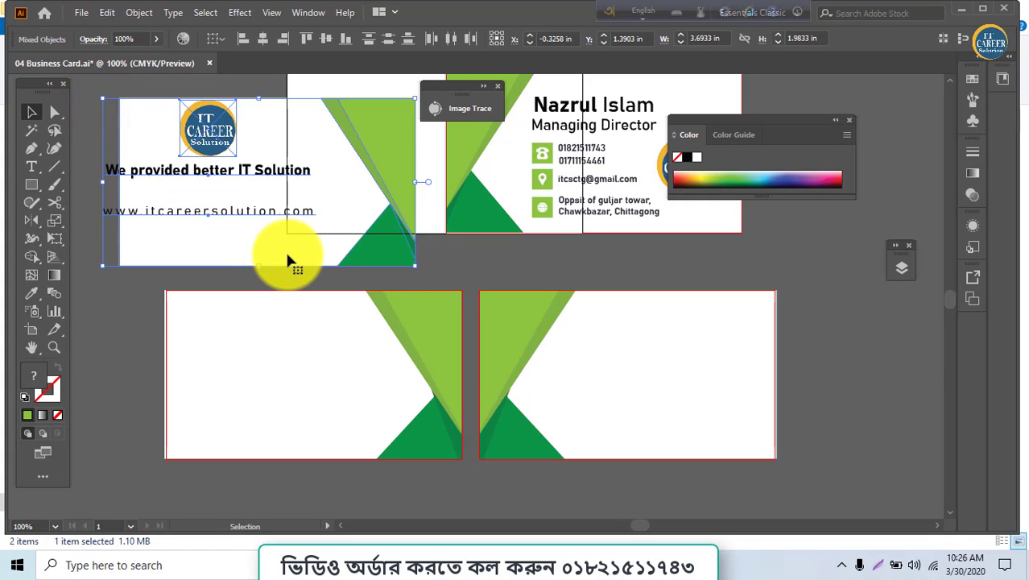
pyautogui.click(295, 283)
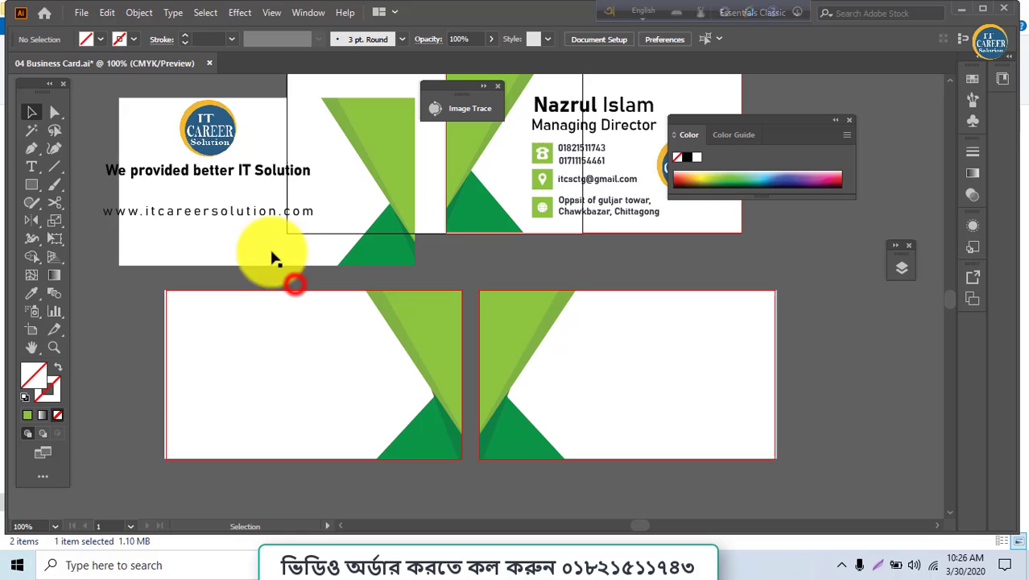
pyautogui.click(211, 135)
pyautogui.keyDown('shift'); pyautogui.click(219, 170); pyautogui.keyUp('shift')
pyautogui.keyDown('shift'); pyautogui.click(224, 211); pyautogui.keyUp('shift')
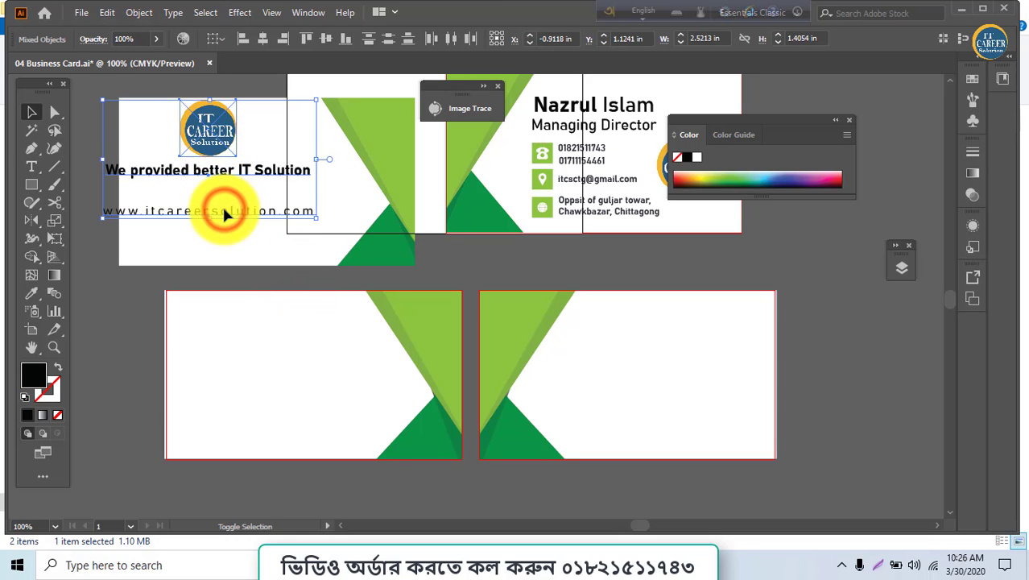
pyautogui.moveTo(223, 209)
pyautogui.mouseDown()
pyautogui.moveTo(268, 445)
pyautogui.moveTo(310, 428)
pyautogui.mouseUp()
pyautogui.rightClick(312, 428)
pyautogui.moveTo(354, 350)
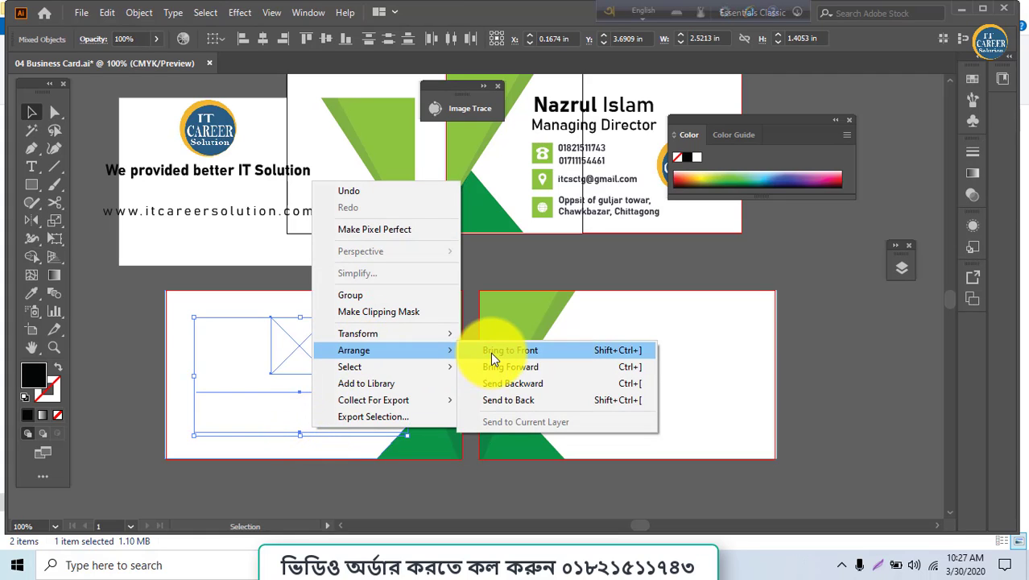
pyautogui.click(495, 350)
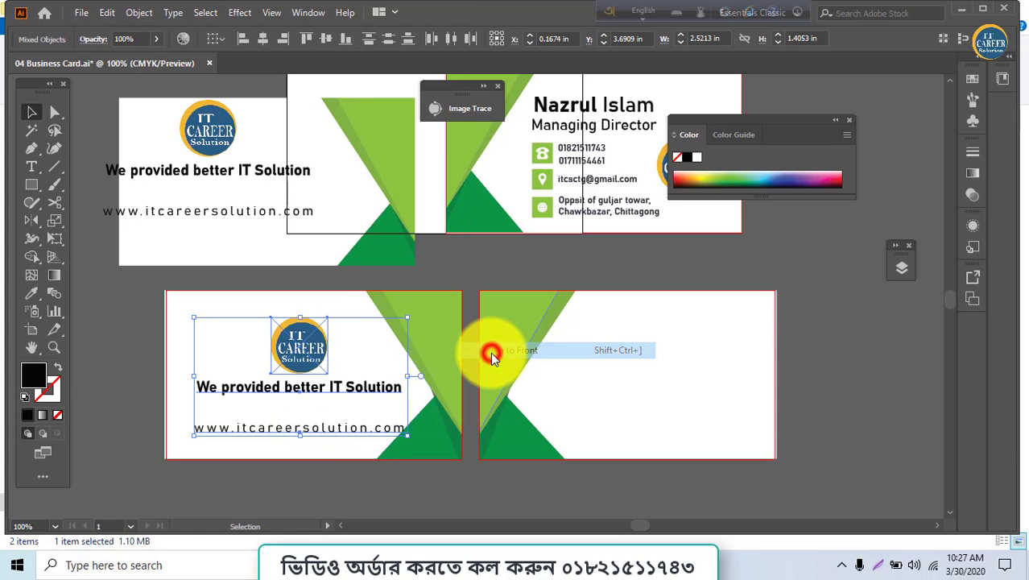
pyautogui.click(593, 112)
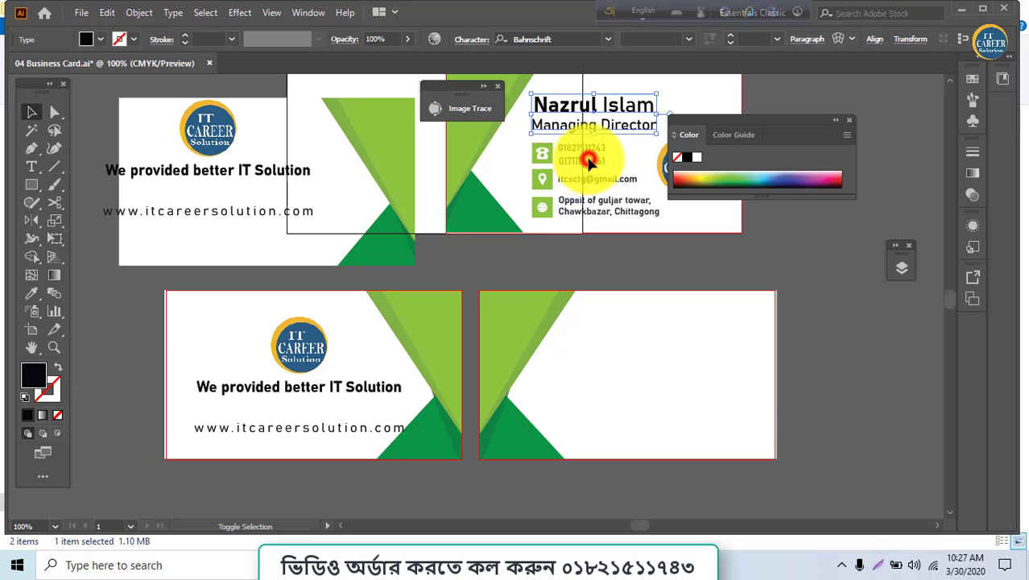
# Copy the name, title, icons and contact lines onto the lower-right card, brought to front.
pyautogui.keyDown('shift'); pyautogui.click(589, 162); pyautogui.keyUp('shift')
pyautogui.keyDown('shift'); pyautogui.click(596, 179); pyautogui.keyUp('shift')
pyautogui.keyDown('shift'); pyautogui.click(605, 202); pyautogui.keyUp('shift')
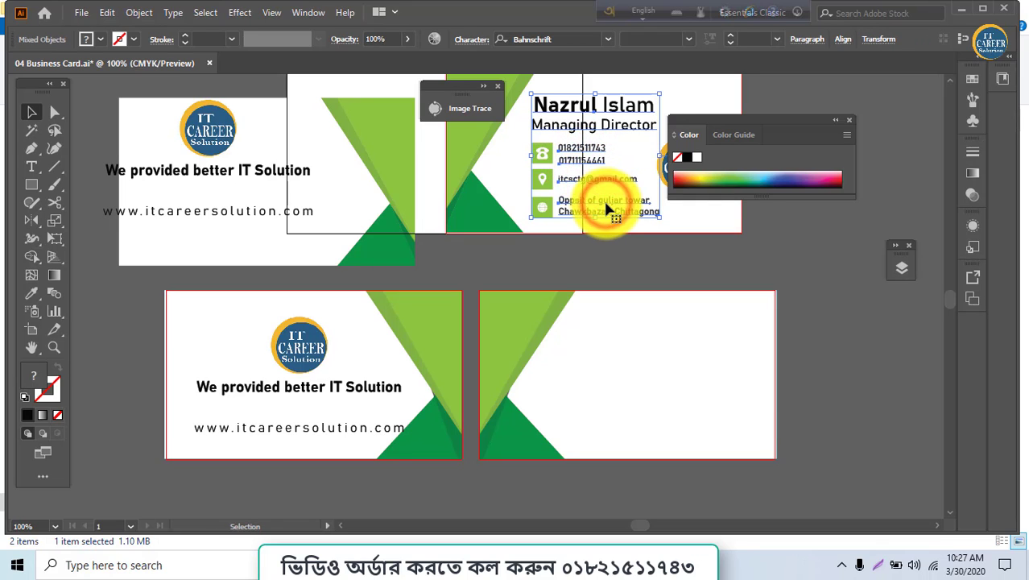
pyautogui.moveTo(471, 259); pyautogui.dragTo(669, 412)
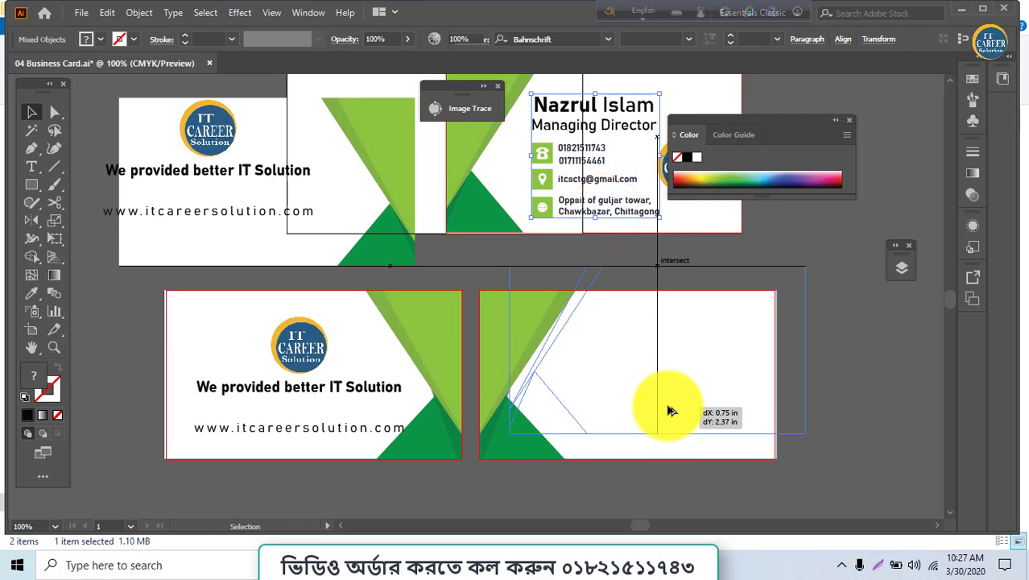
pyautogui.moveTo(616, 260); pyautogui.dragTo(611, 213)
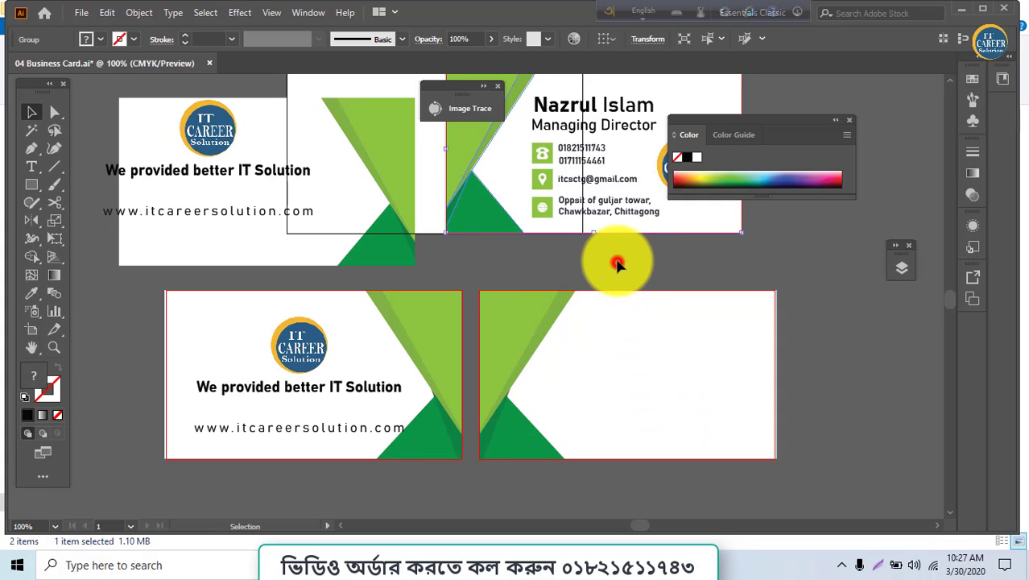
pyautogui.keyDown('shift'); pyautogui.click(600, 179); pyautogui.keyUp('shift')
pyautogui.keyDown('shift'); pyautogui.click(590, 158); pyautogui.keyUp('shift')
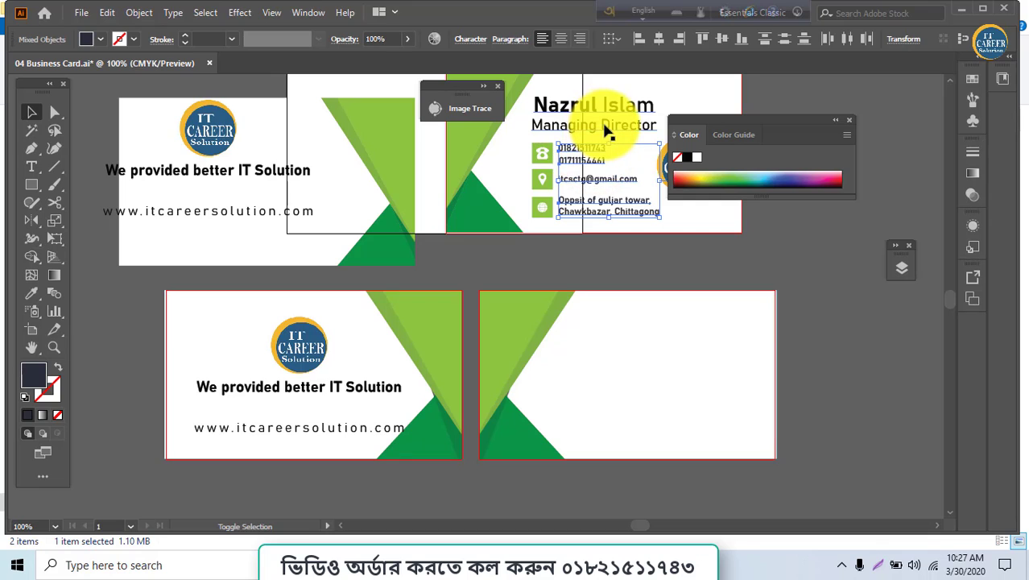
pyautogui.keyDown('shift'); pyautogui.click(607, 127); pyautogui.keyUp('shift')
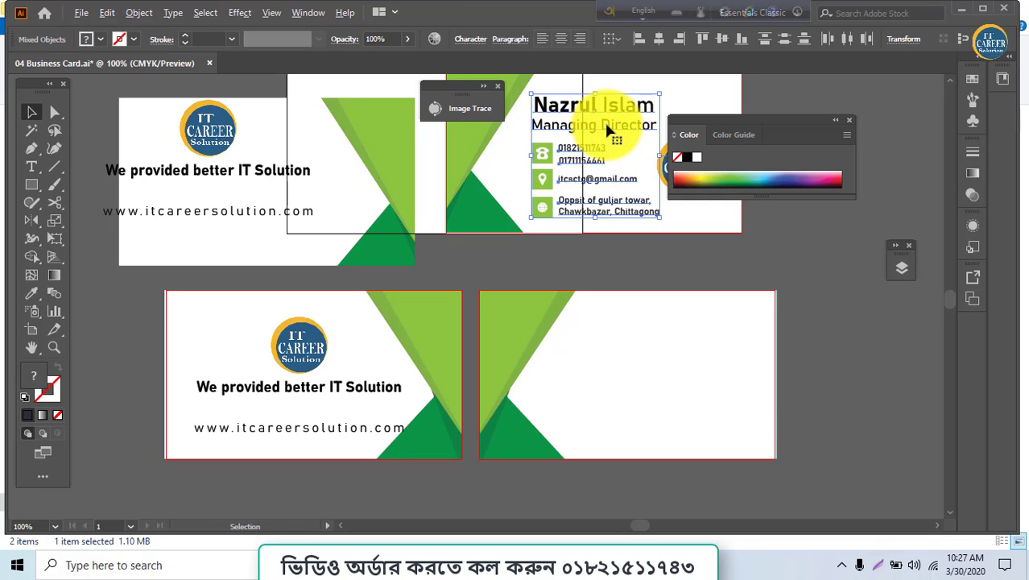
pyautogui.moveTo(608, 128); pyautogui.dragTo(657, 343)
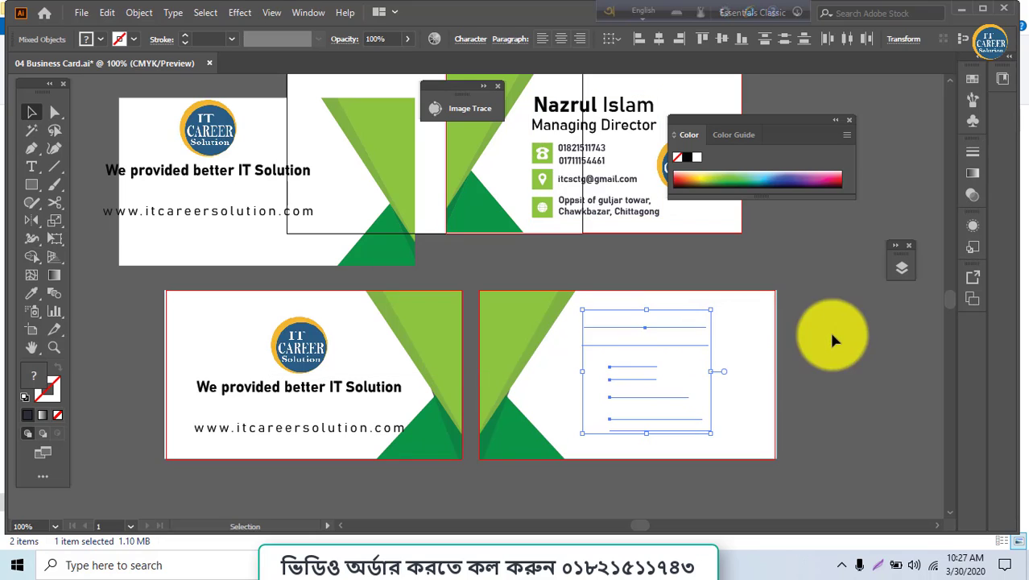
pyautogui.rightClick(676, 370)
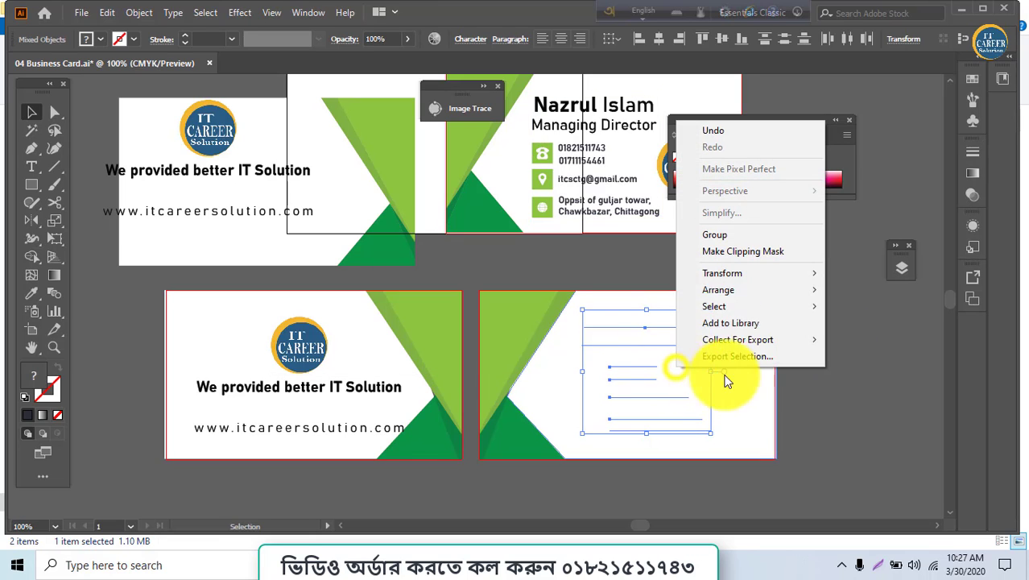
pyautogui.click(823, 289)
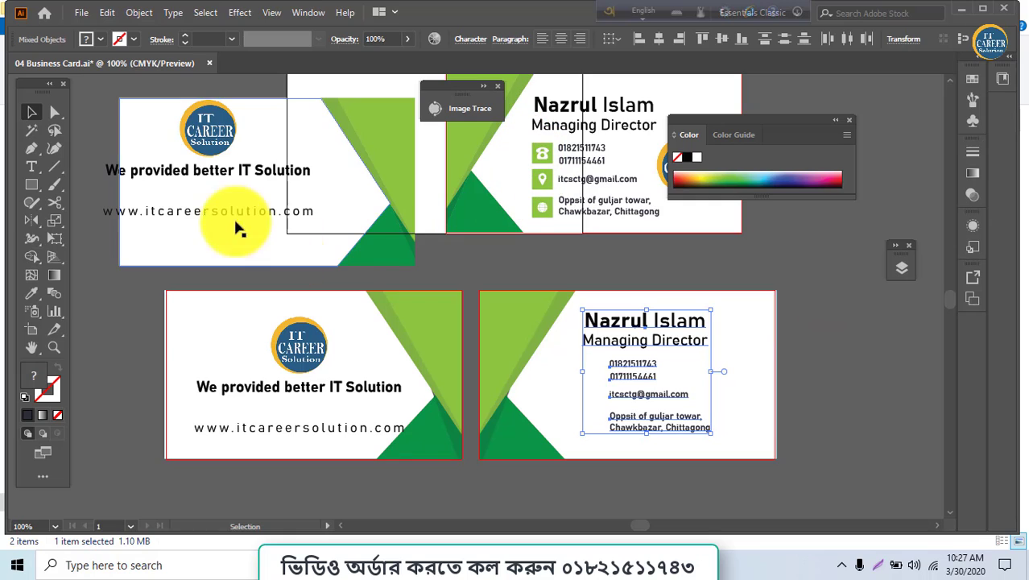
# Draw a small square, fill it with the card's light green, and set it beside the phone numbers.
pyautogui.click(31, 184)
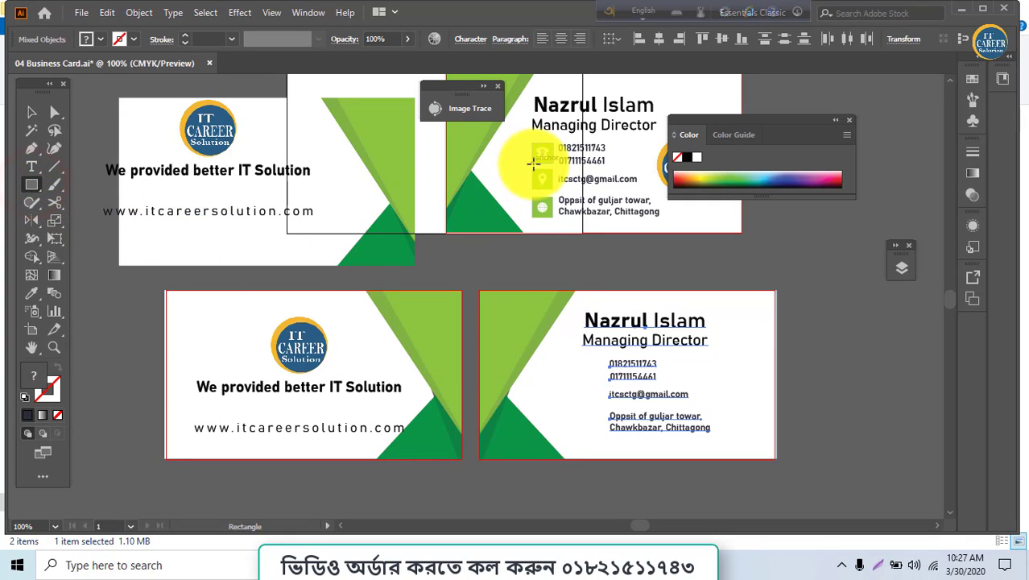
pyautogui.moveTo(564, 257); pyautogui.dragTo(589, 281)
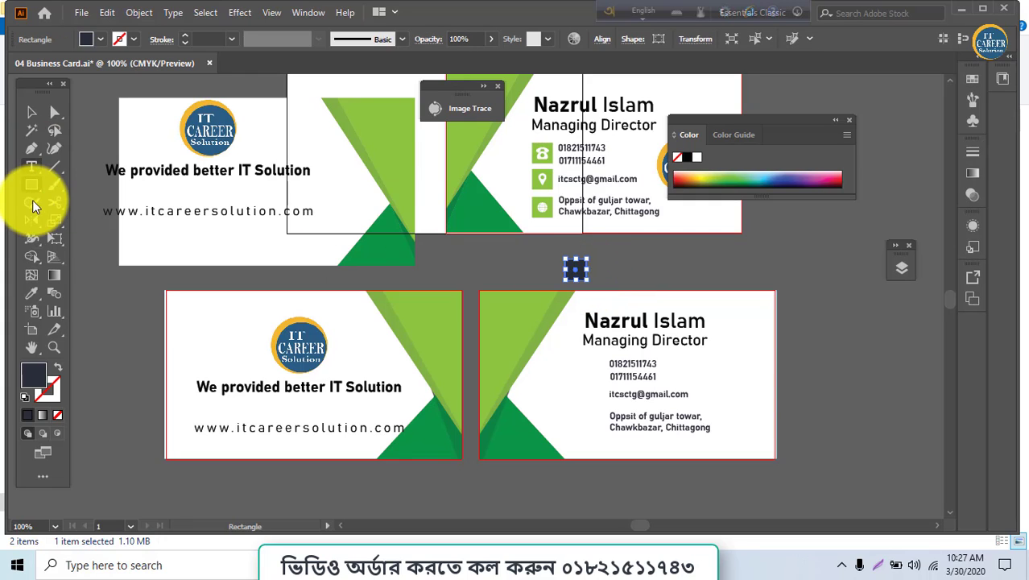
pyautogui.click(32, 293)
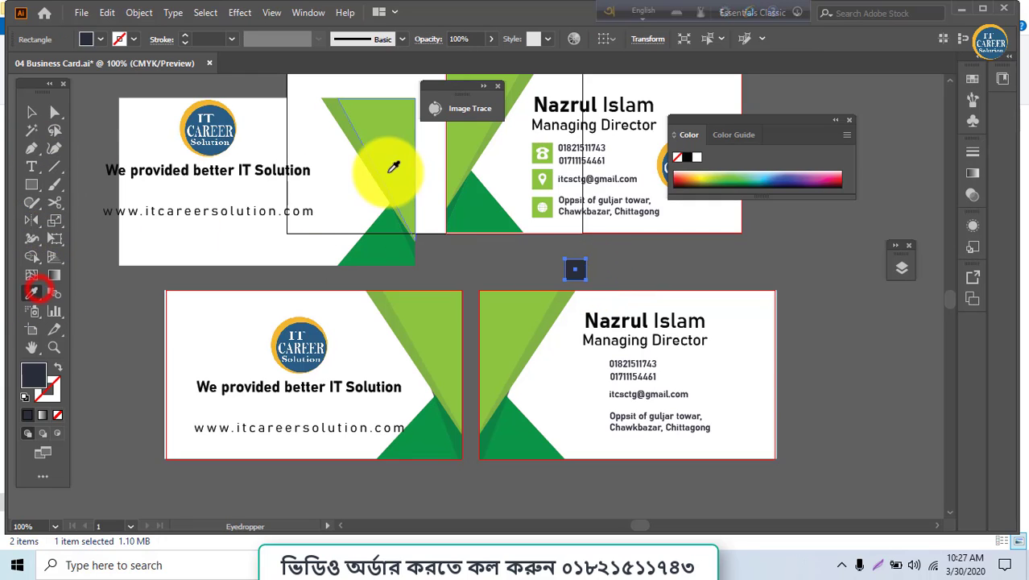
pyautogui.click(404, 150)
pyautogui.click(29, 109)
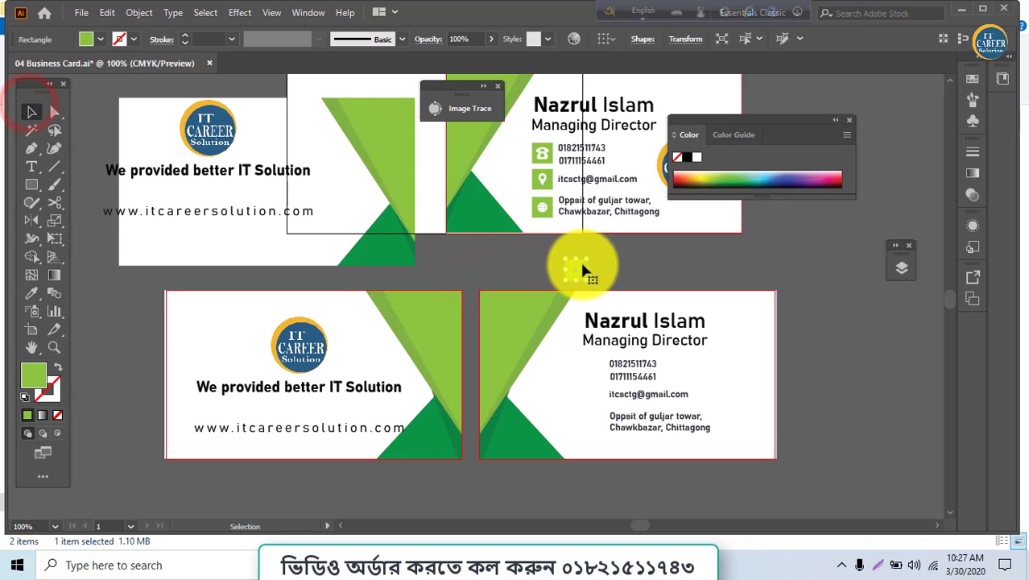
pyautogui.moveTo(582, 271); pyautogui.dragTo(591, 367)
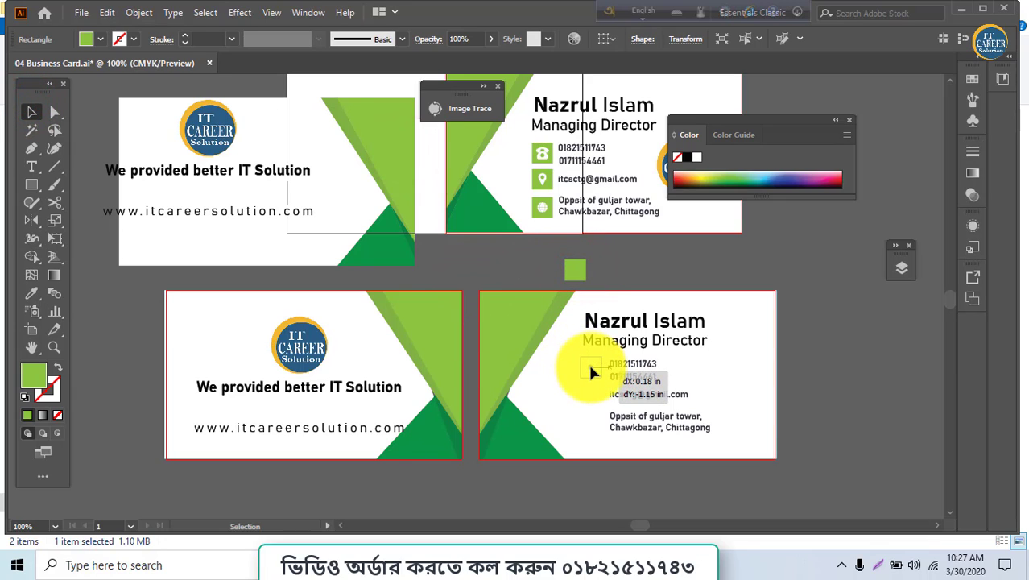
pyautogui.moveTo(592, 371); pyautogui.dragTo(594, 370)
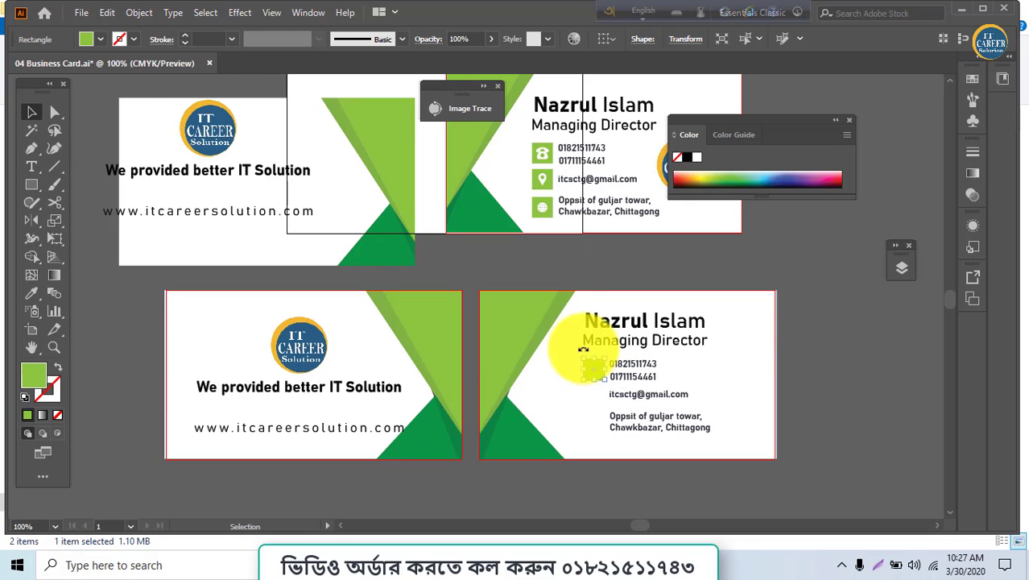
pyautogui.click(81, 12)
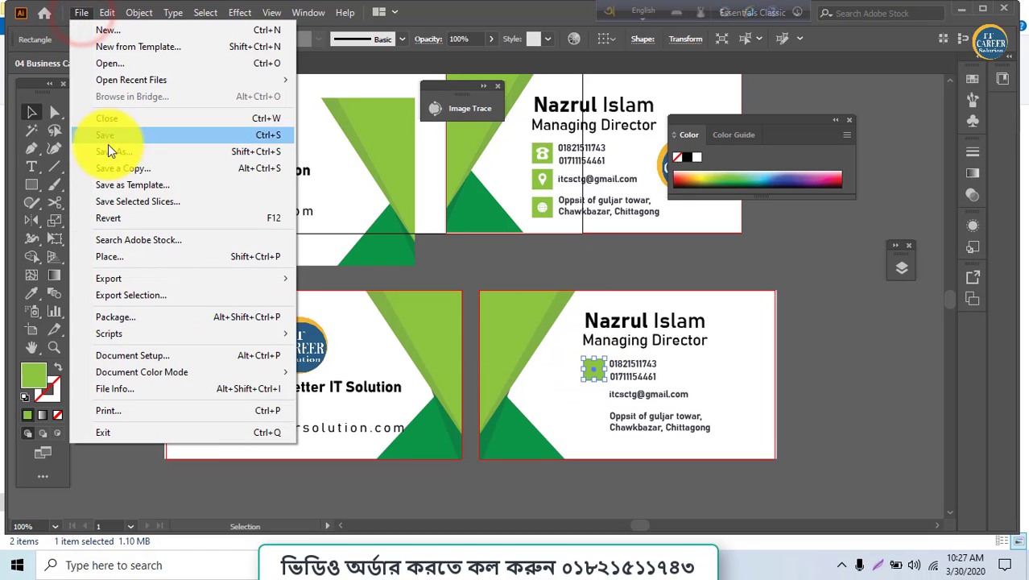
# Place phone.png from Downloads and scale it down below the lower-left card.
pyautogui.click(124, 253)
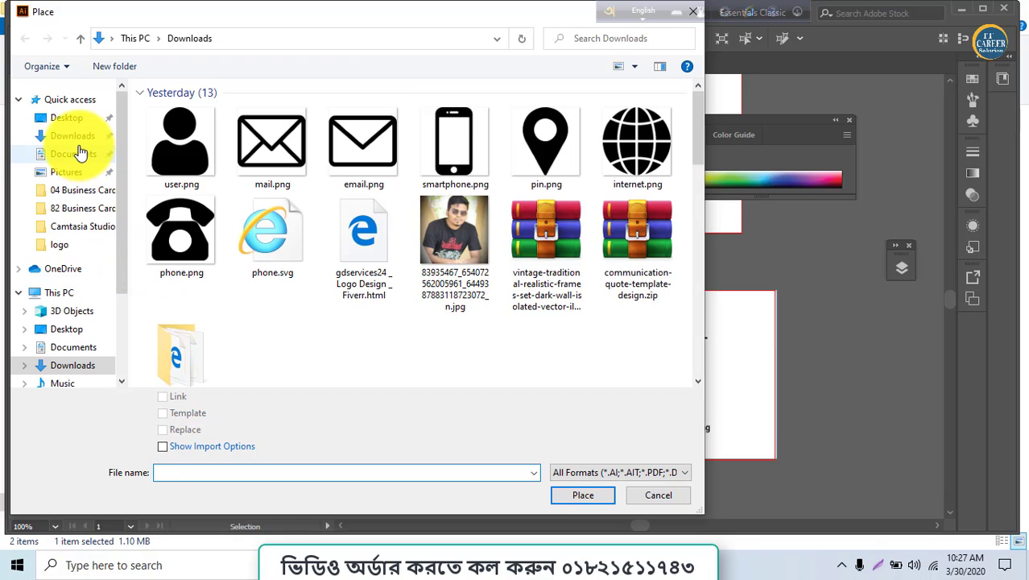
pyautogui.click(167, 226)
pyautogui.doubleClick(167, 221)
pyautogui.click(158, 240)
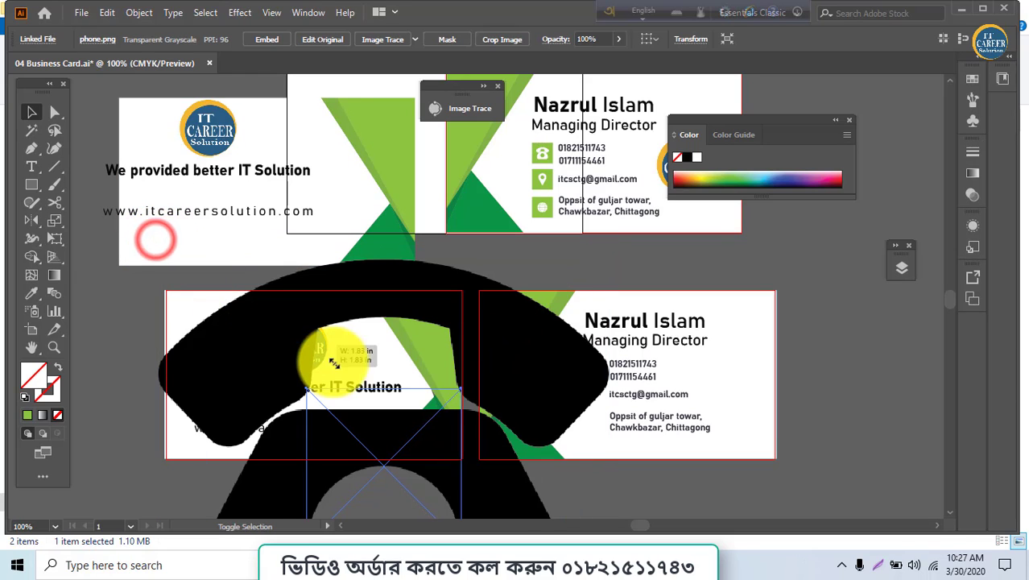
pyautogui.moveTo(156, 240); pyautogui.dragTo(352, 435)
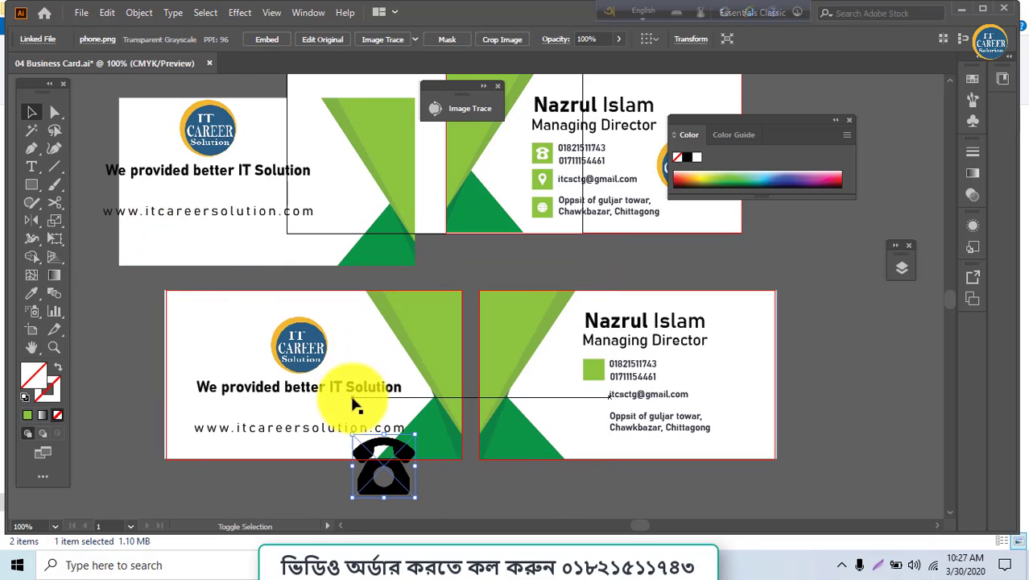
# Image Trace the phone picture with Ignore White enabled and Preview on.
pyautogui.click(308, 12)
pyautogui.click(371, 409)
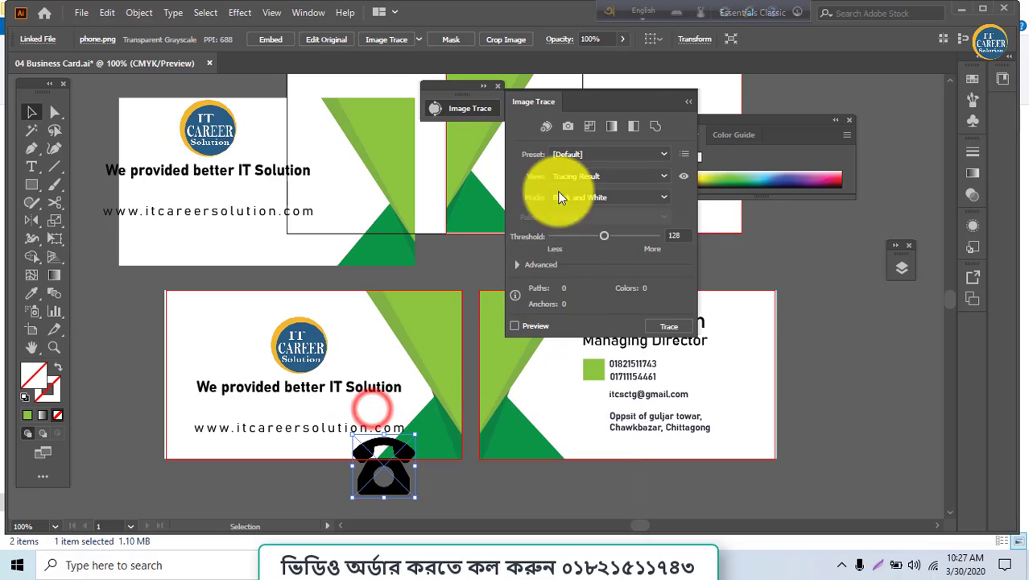
pyautogui.click(514, 264)
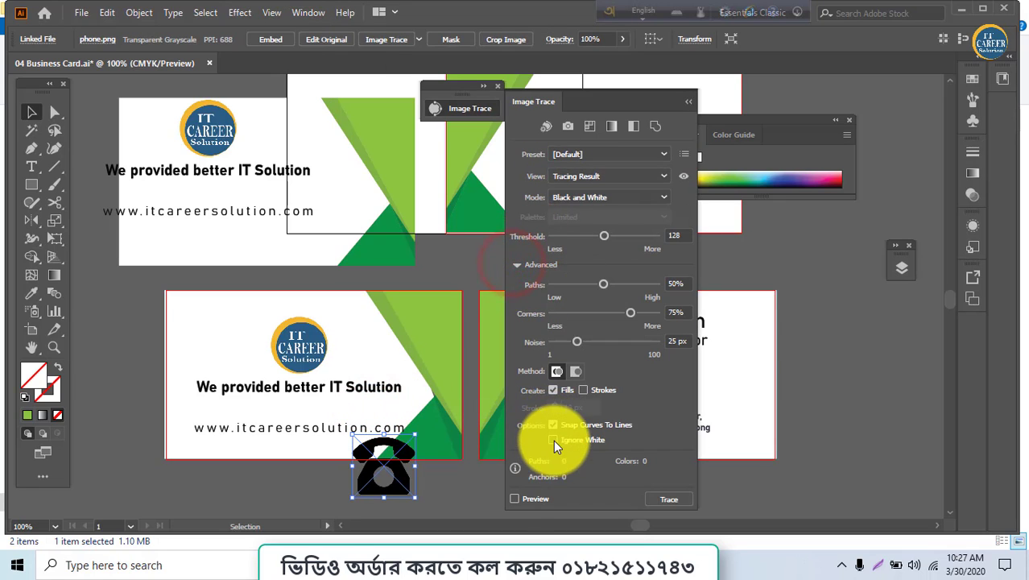
pyautogui.click(552, 439)
pyautogui.click(515, 500)
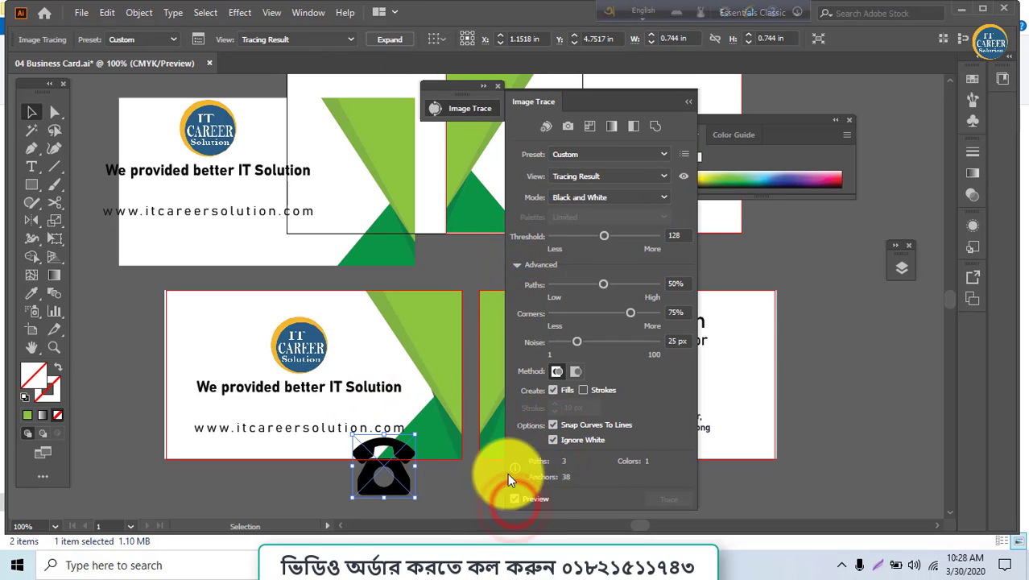
# Expand the traced phone into paths and fill it with the white card colour.
pyautogui.click(147, 15)
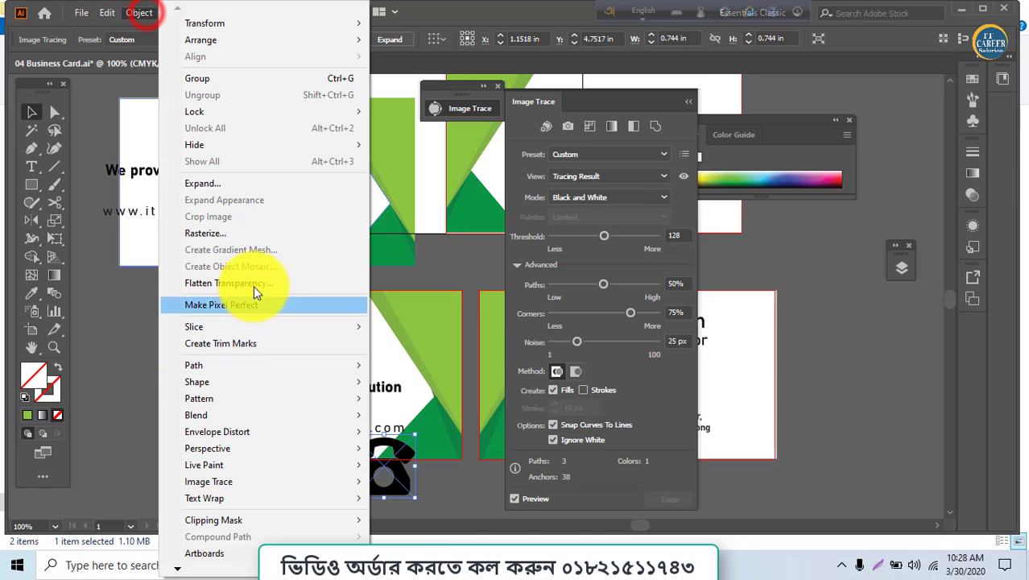
pyautogui.click(214, 183)
pyautogui.click(471, 366)
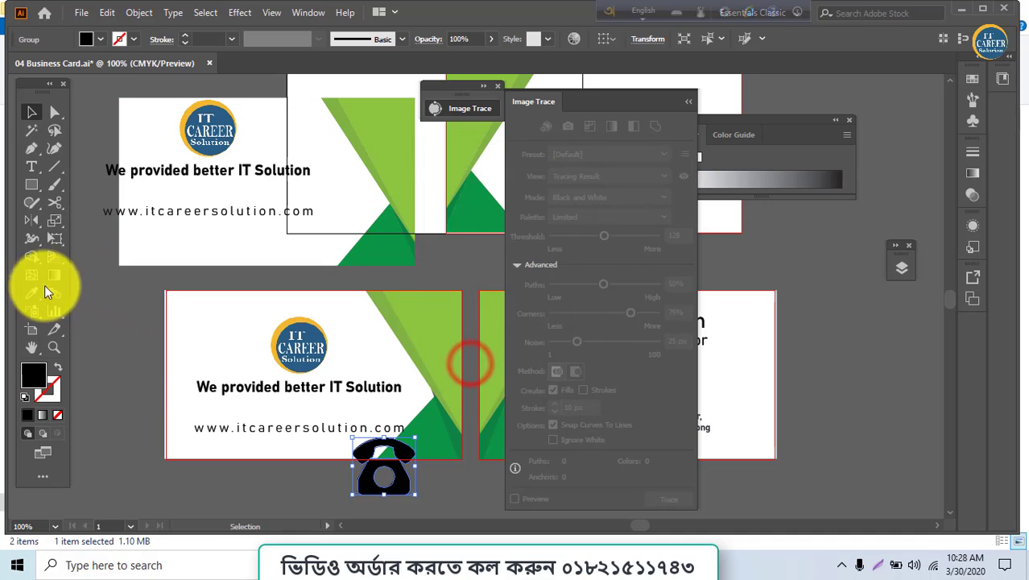
pyautogui.click(31, 293)
pyautogui.click(207, 316)
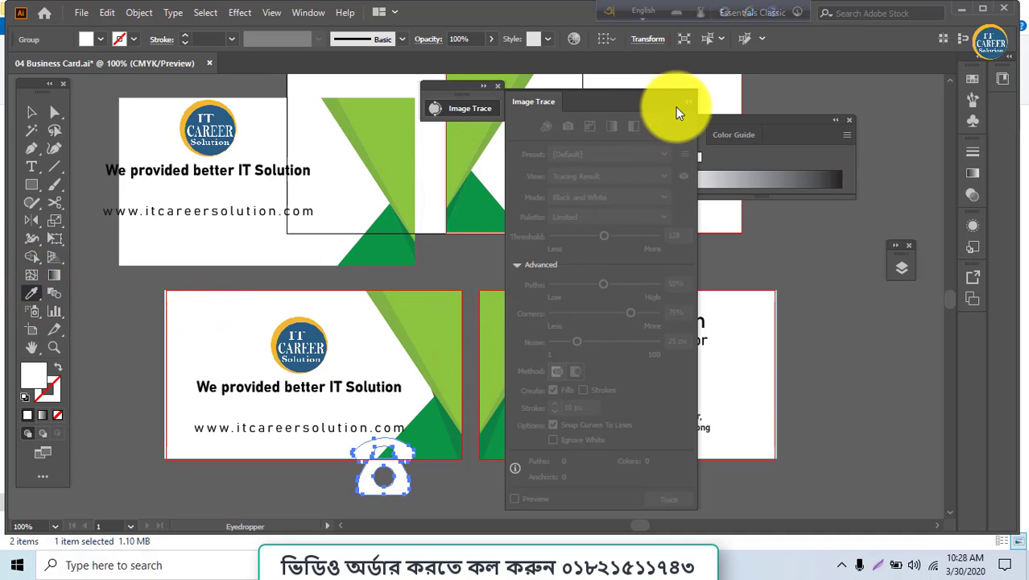
pyautogui.click(38, 110)
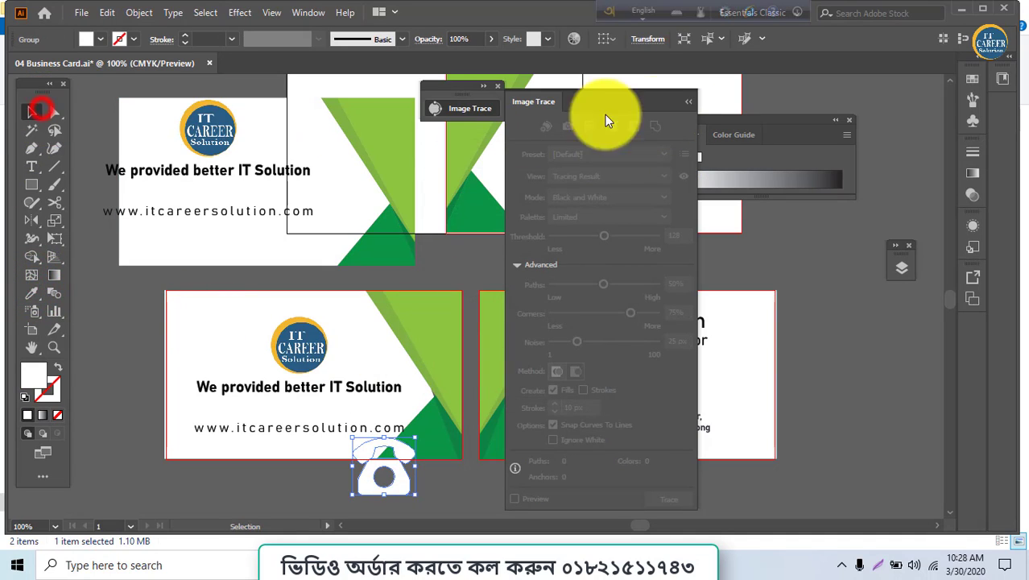
pyautogui.click(686, 105)
# Move the white phone icon onto the light-green square beside the phone numbers, centred.
pyautogui.click(32, 112)
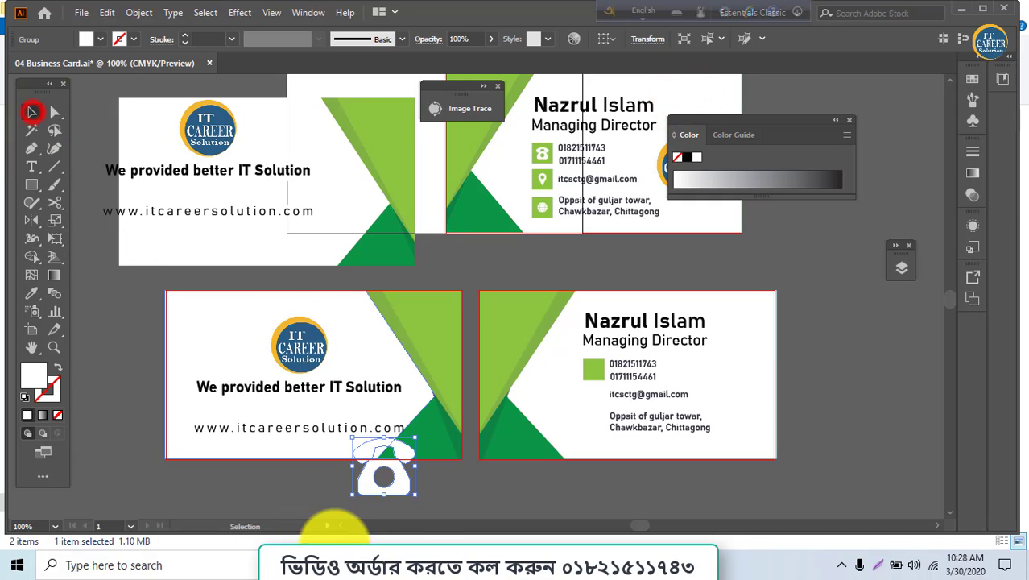
pyautogui.moveTo(396, 488); pyautogui.dragTo(400, 481)
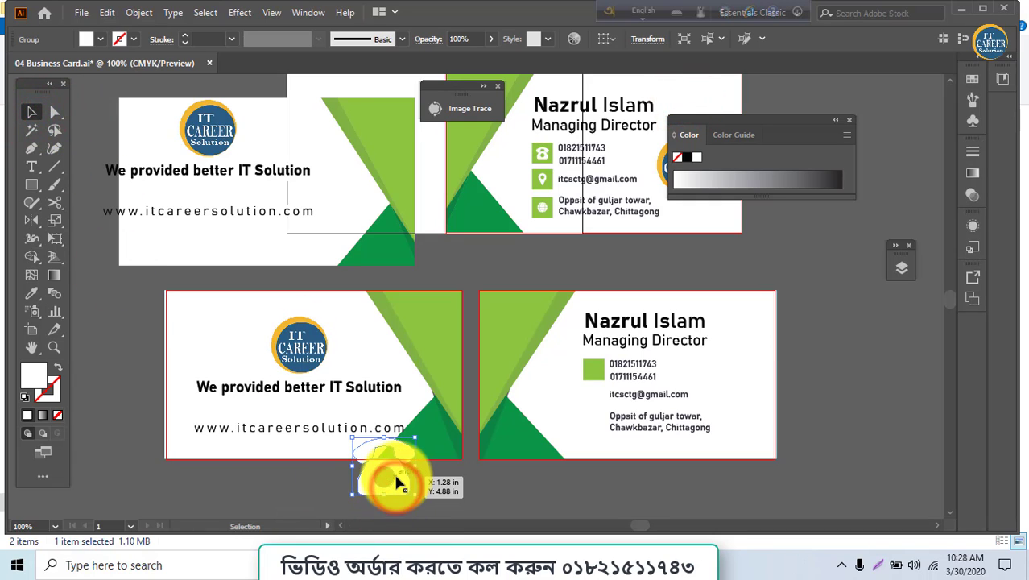
pyautogui.hotkey('ctrl', '+')
pyautogui.hotkey('ctrl', '+')
pyautogui.hotkey('ctrl', '+')
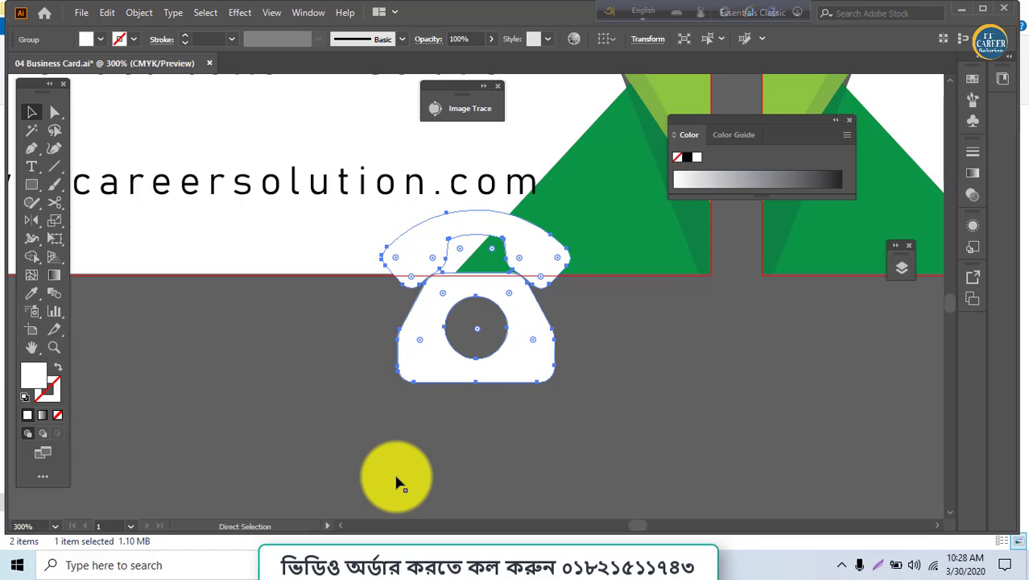
pyautogui.hotkey('ctrl', '-')
pyautogui.hotkey('ctrl', '-')
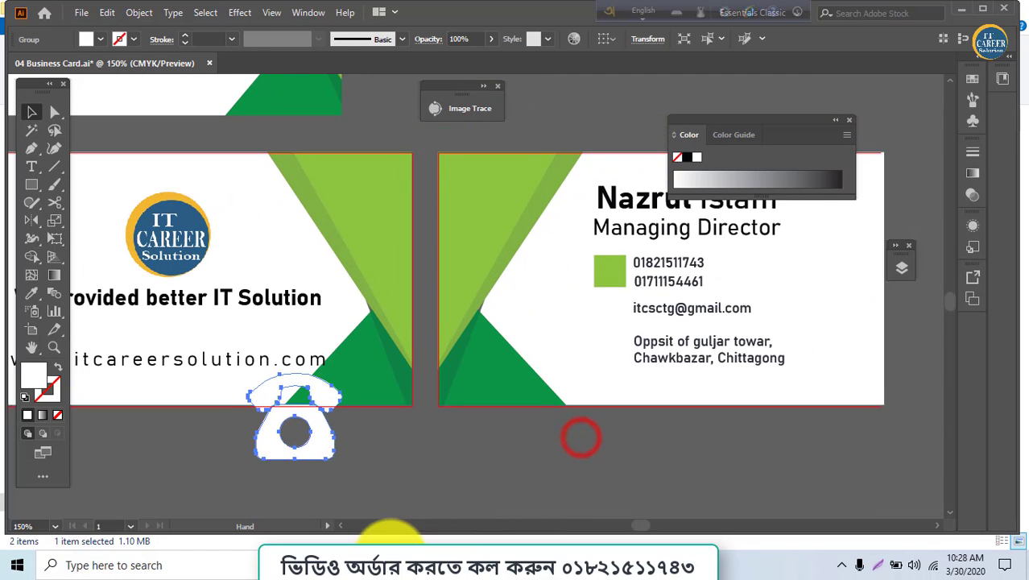
pyautogui.moveTo(541, 467)
pyautogui.mouseDown()
pyautogui.moveTo(324, 487)
pyautogui.moveTo(618, 314)
pyautogui.moveTo(588, 289)
pyautogui.mouseUp()
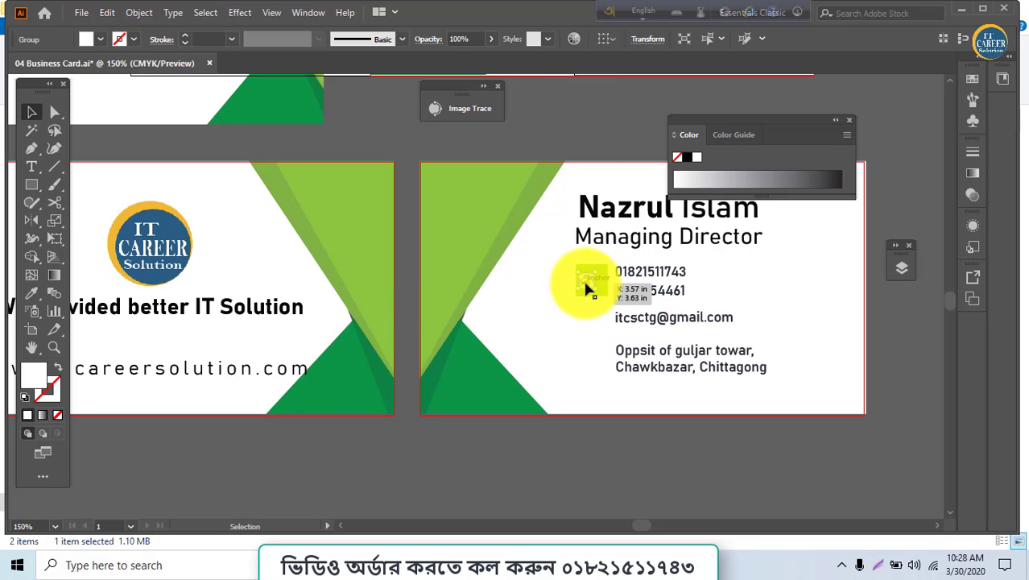
pyautogui.moveTo(592, 286); pyautogui.dragTo(607, 298)
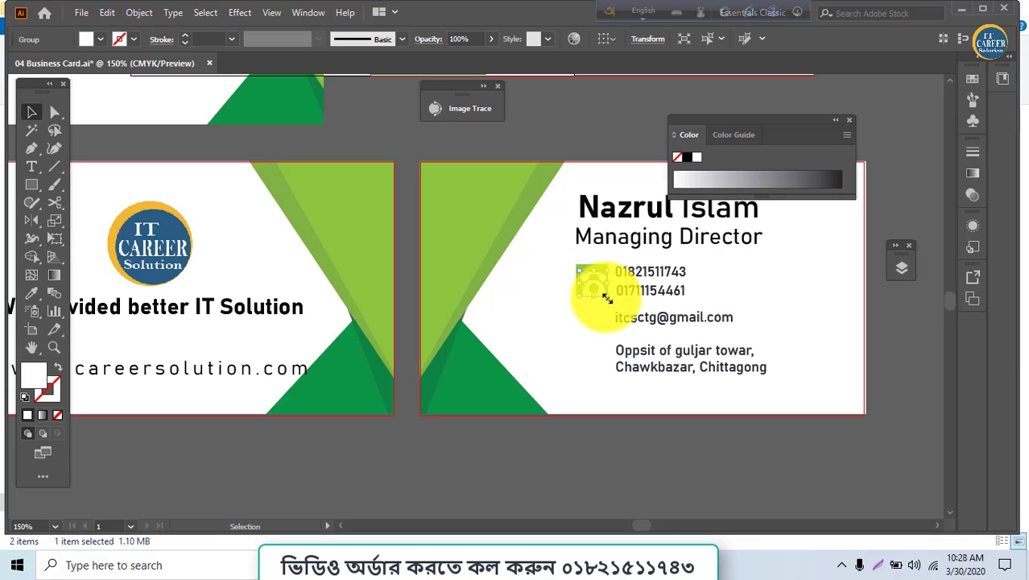
pyautogui.hotkey('ctrl', '+')
pyautogui.hotkey('ctrl', '+')
pyautogui.hotkey('ctrl', '+')
pyautogui.hotkey('ctrl', '+')
pyautogui.hotkey('ctrl', '+')
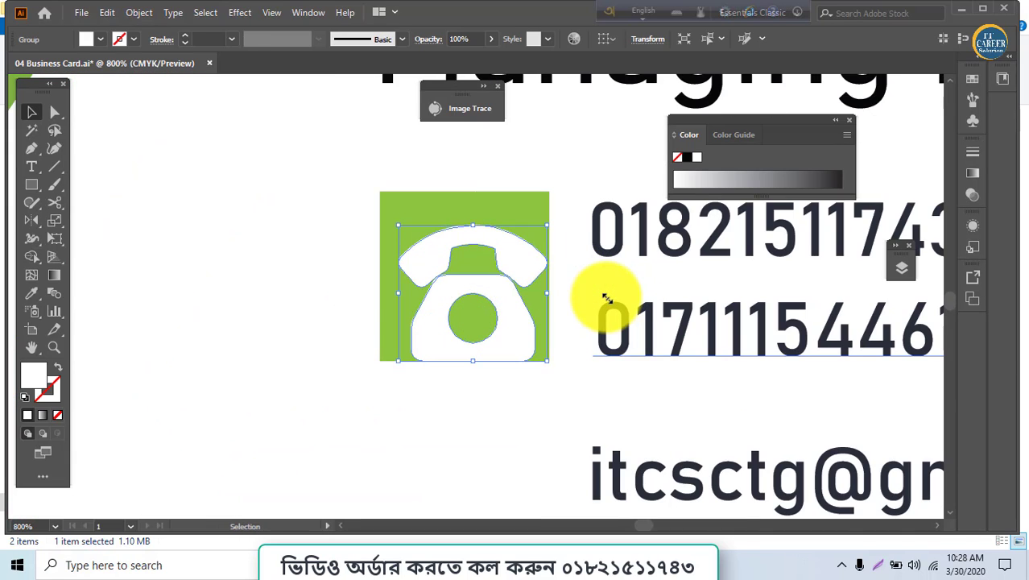
pyautogui.moveTo(501, 352); pyautogui.dragTo(496, 336)
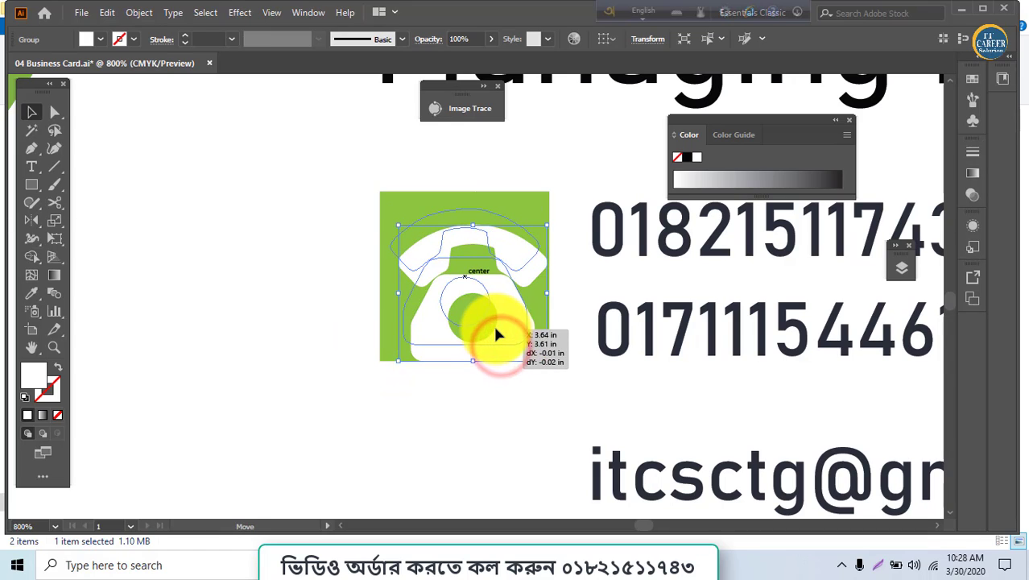
pyautogui.moveTo(332, 269); pyautogui.dragTo(397, 286)
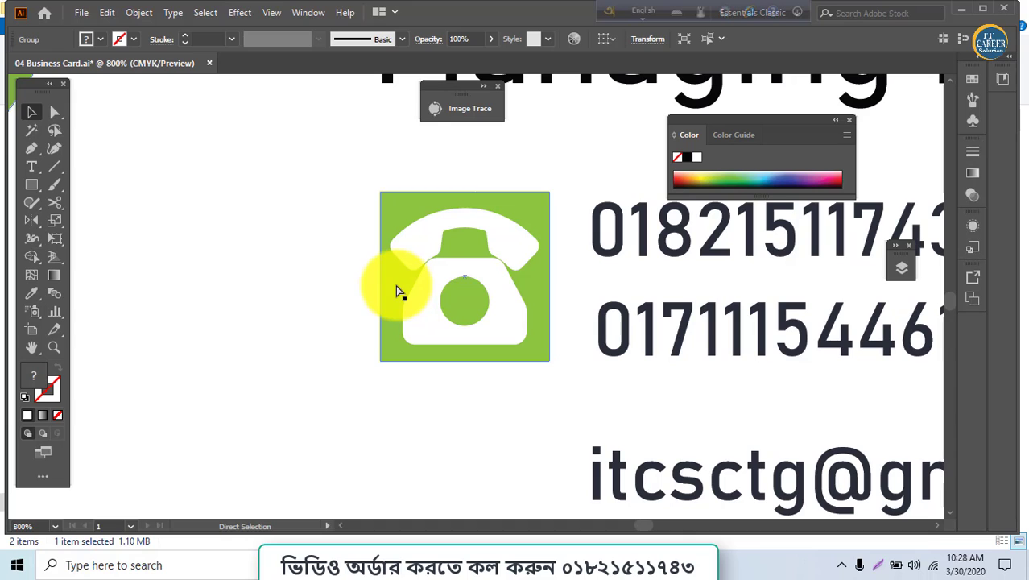
# Alt-drag a copy of the green square and phone icon down beside the e-mail line.
pyautogui.press('v')
pyautogui.moveTo(348, 269); pyautogui.dragTo(477, 326)
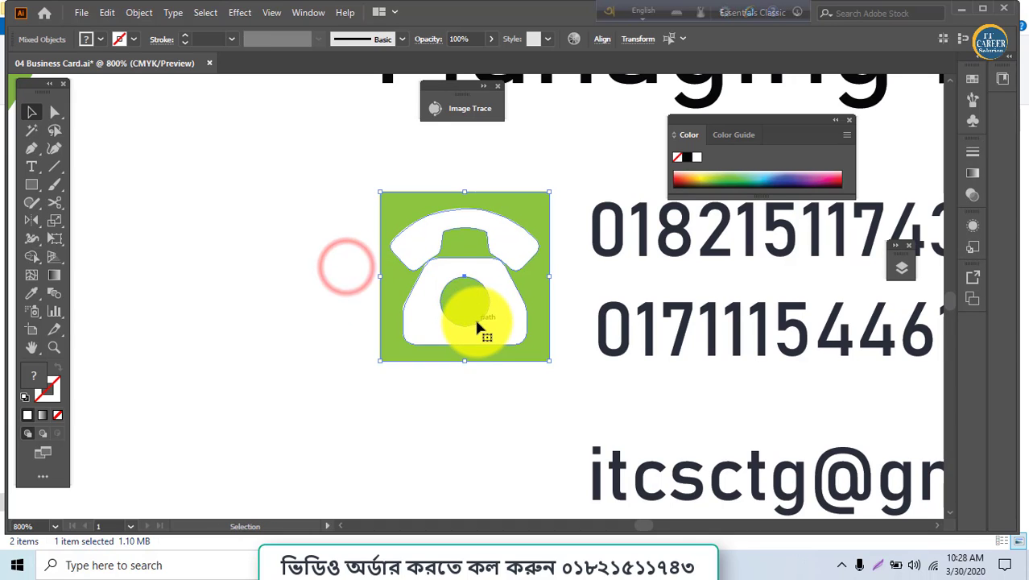
pyautogui.scroll(-2, 470, 269)
pyautogui.scroll(-2, 469, 269)
pyautogui.moveTo(479, 173); pyautogui.dragTo(487, 404)
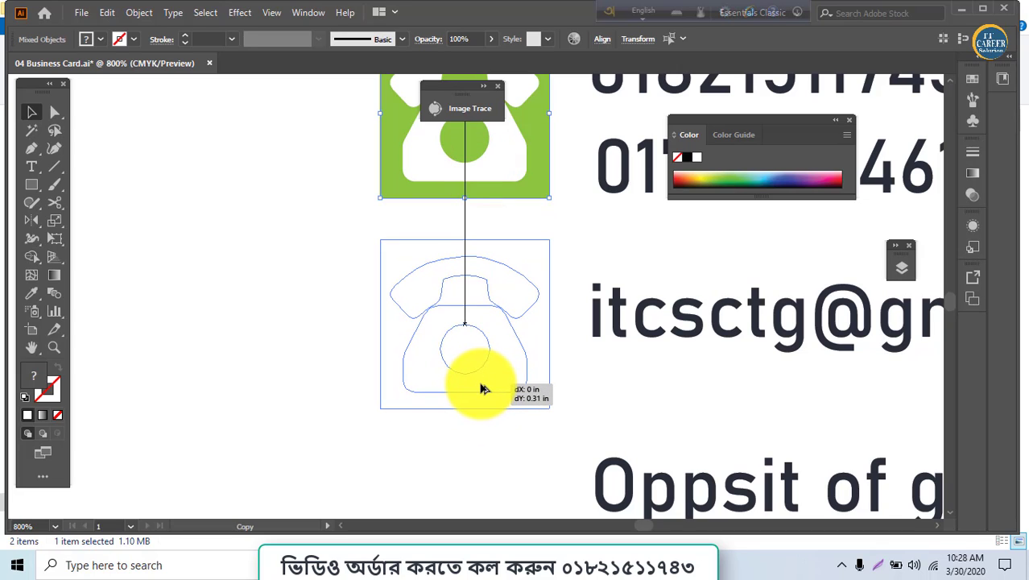
pyautogui.moveTo(487, 405); pyautogui.dragTo(480, 388)
# Repeat the copy with Ctrl+D beside the address lines and check all three icons.
pyautogui.hotkey('ctrl', 'd')
pyautogui.scroll(-2, 481, 387)
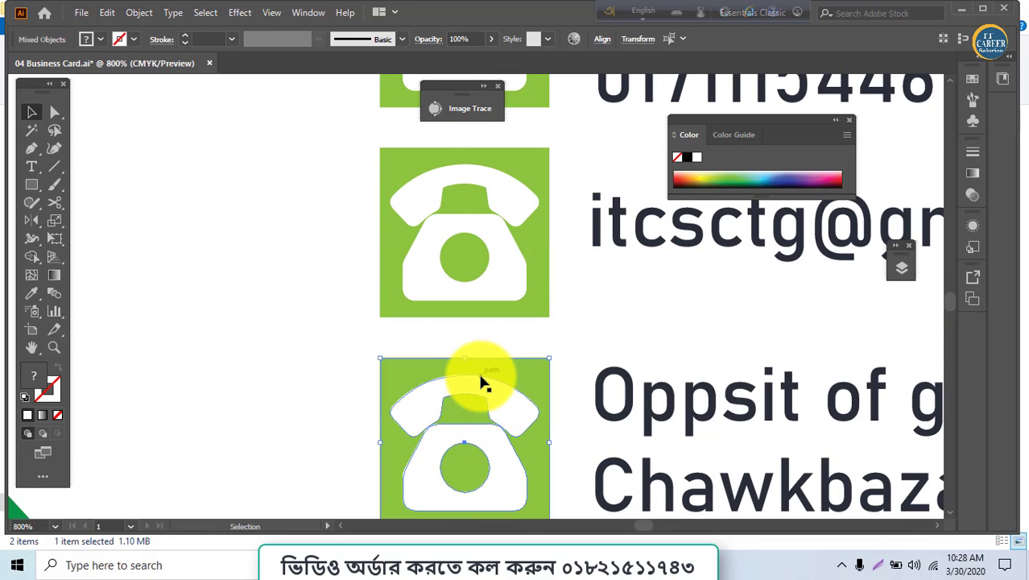
pyautogui.hotkey('ctrl', '-')
pyautogui.hotkey('ctrl', '-')
pyautogui.click(476, 369)
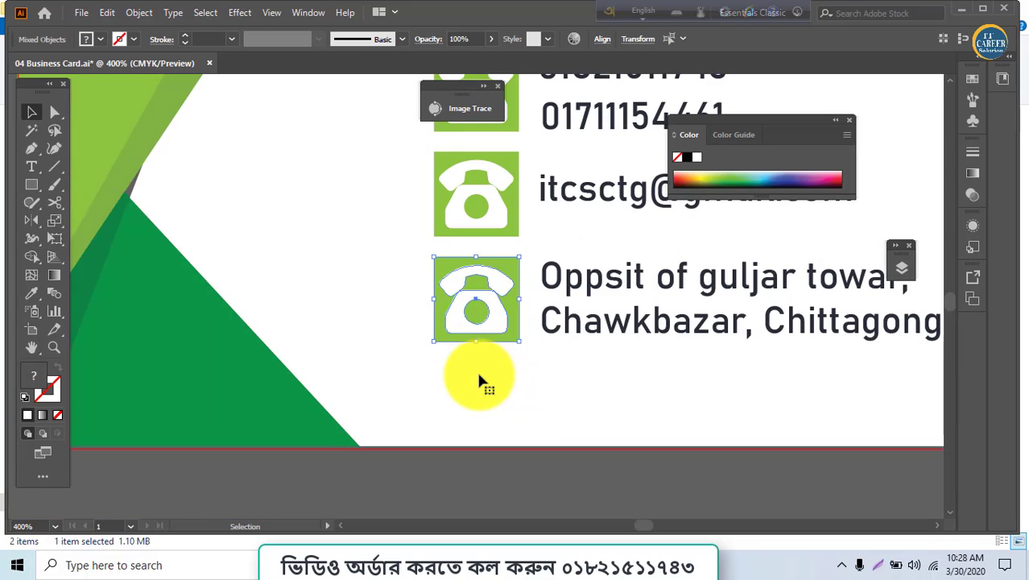
pyautogui.click(490, 314)
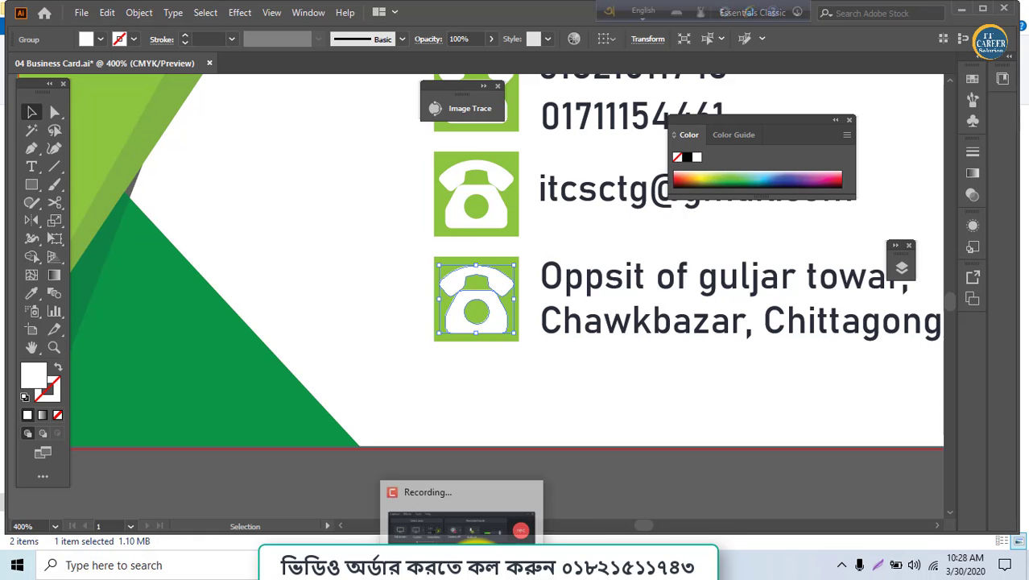
pyautogui.click(467, 498)
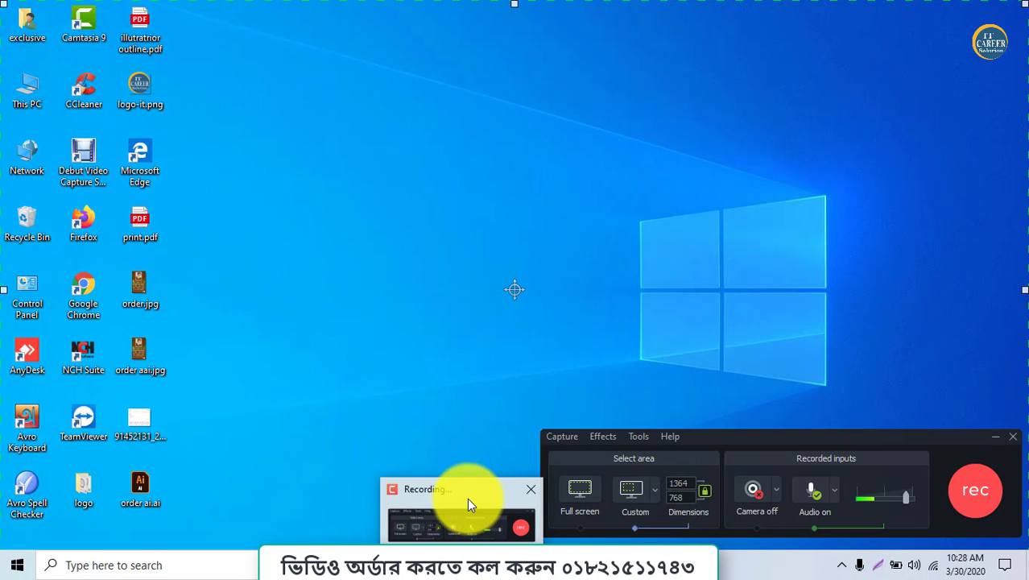